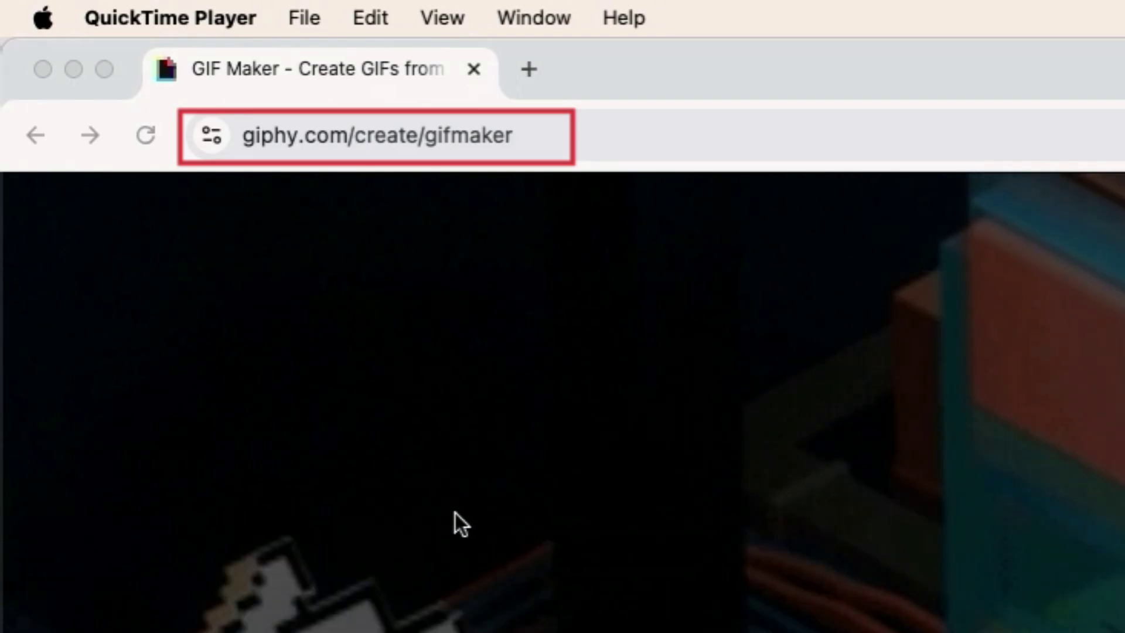
# Step: Bring the browser forward and log in to the GIPHY account
pyautogui.press('super+Tab')
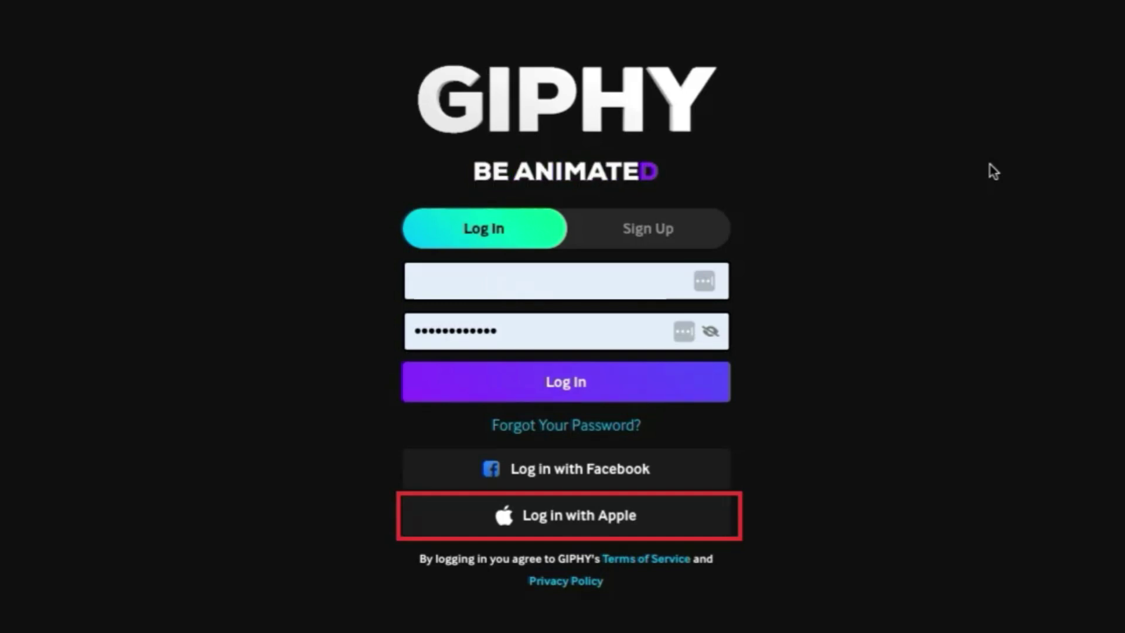
pyautogui.click(647, 396)
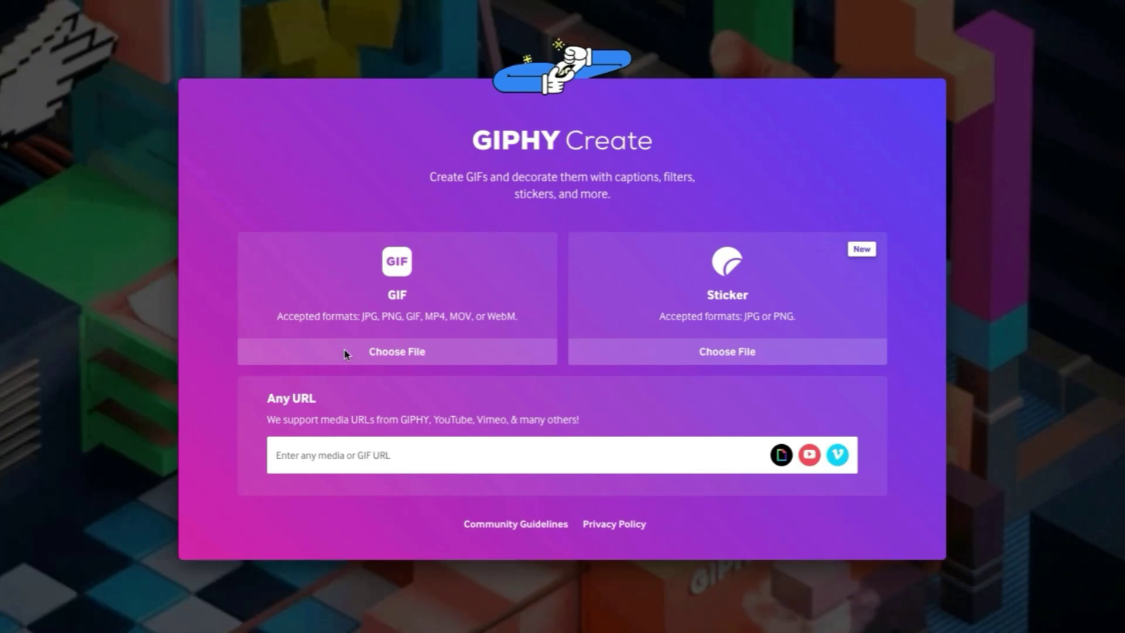
# Step: Upload mobile logo reveal.M4V from Downloads and trim it to 0:00.00–0:03.84
pyautogui.click(345, 354)
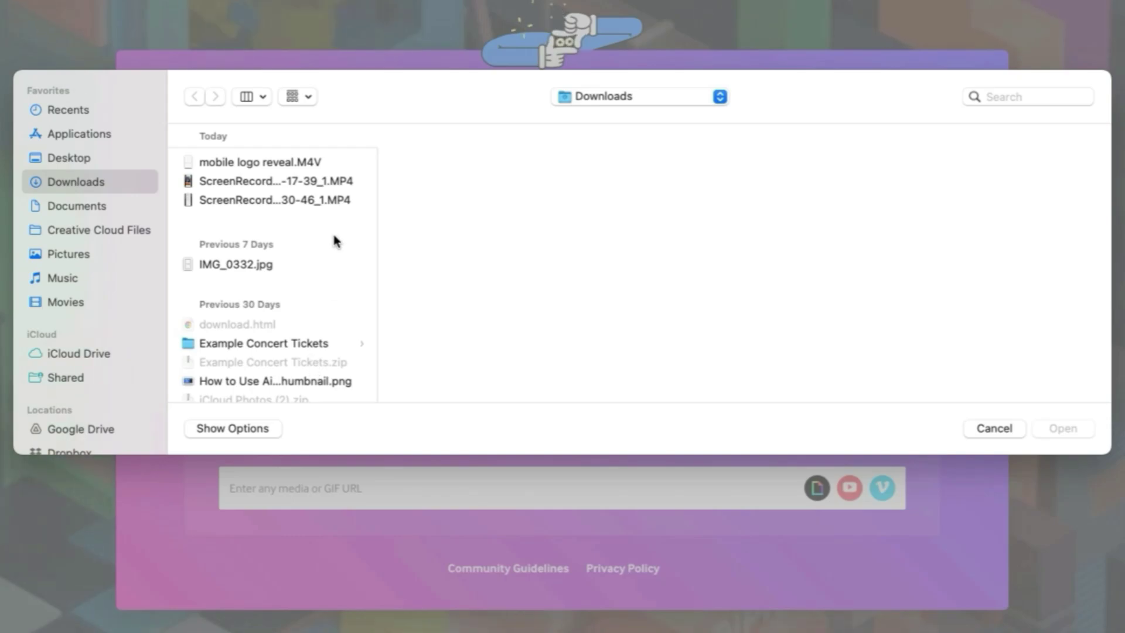
pyautogui.click(318, 162)
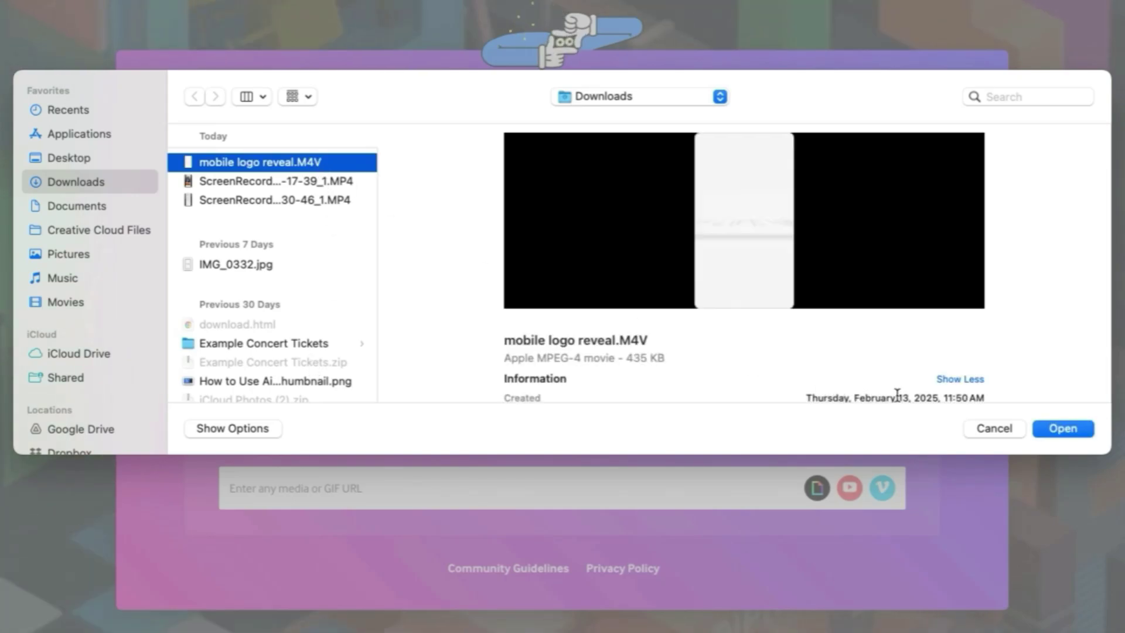
pyautogui.click(1054, 429)
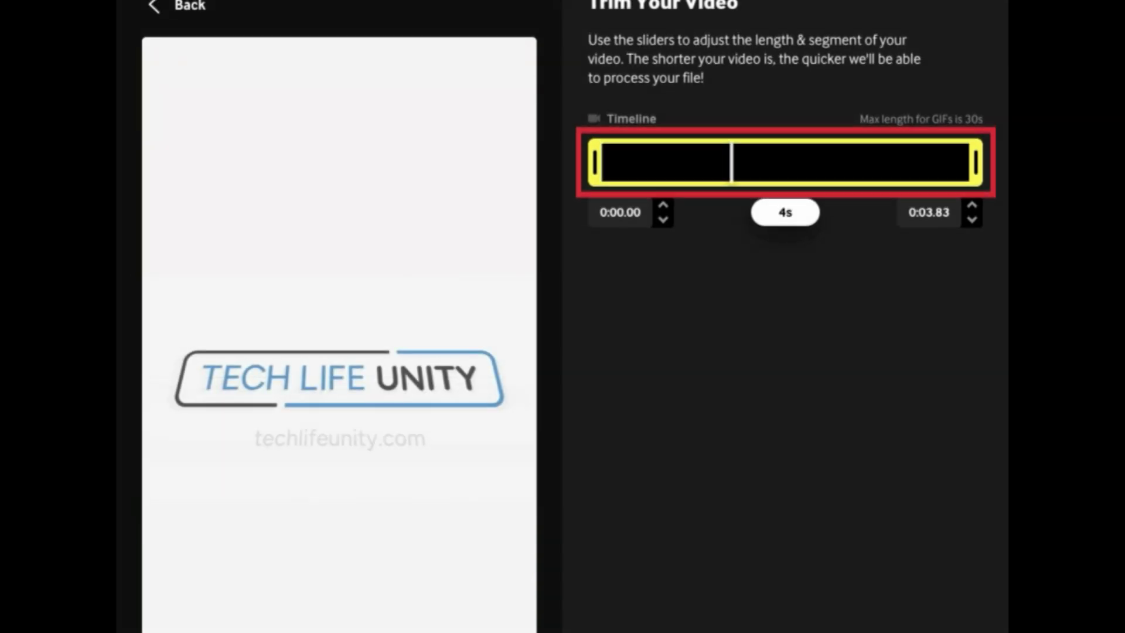
pyautogui.moveTo(974, 167); pyautogui.dragTo(697, 171)
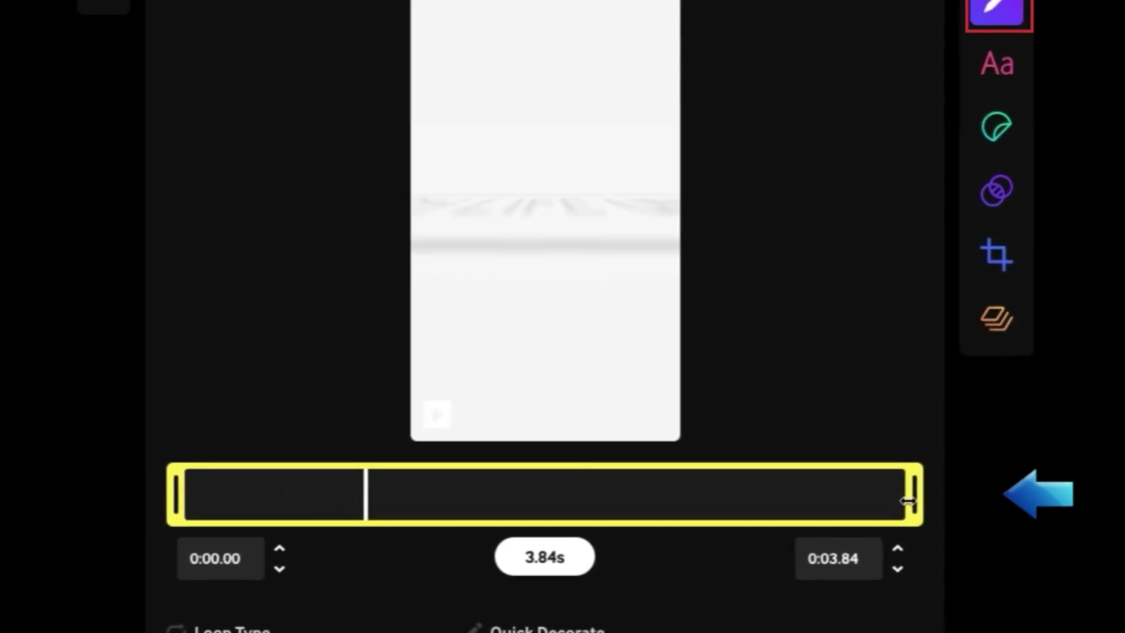
# Step: Restore the clip to its full 3.84 s length and set Loop Type to Reverse
pyautogui.moveTo(907, 501); pyautogui.dragTo(455, 506)
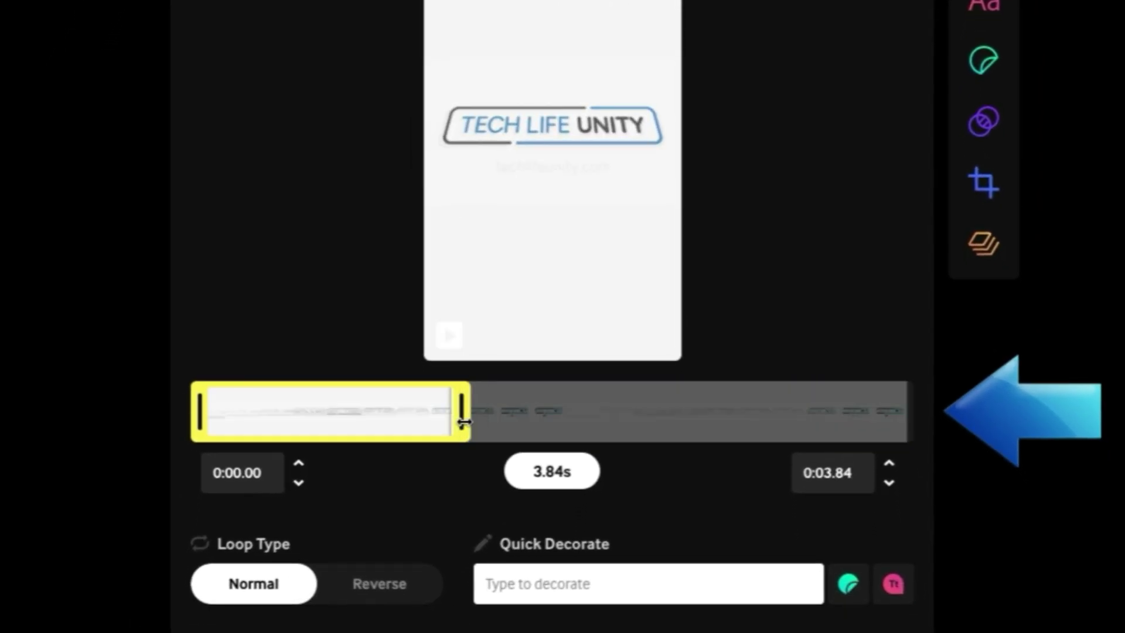
pyautogui.moveTo(464, 420); pyautogui.dragTo(905, 415)
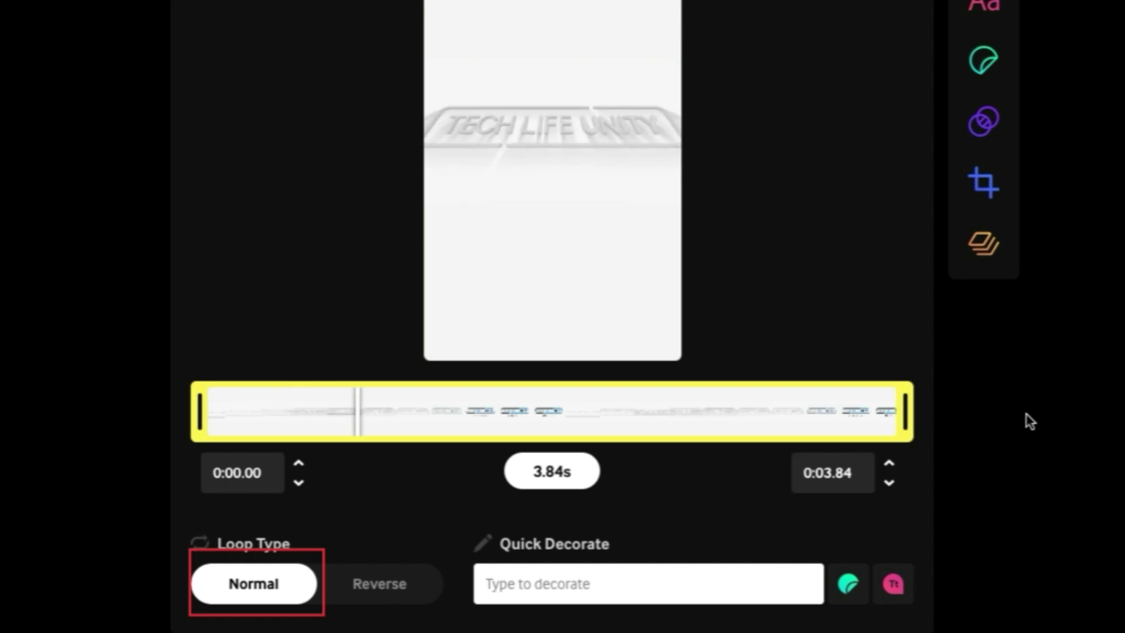
pyautogui.click(355, 586)
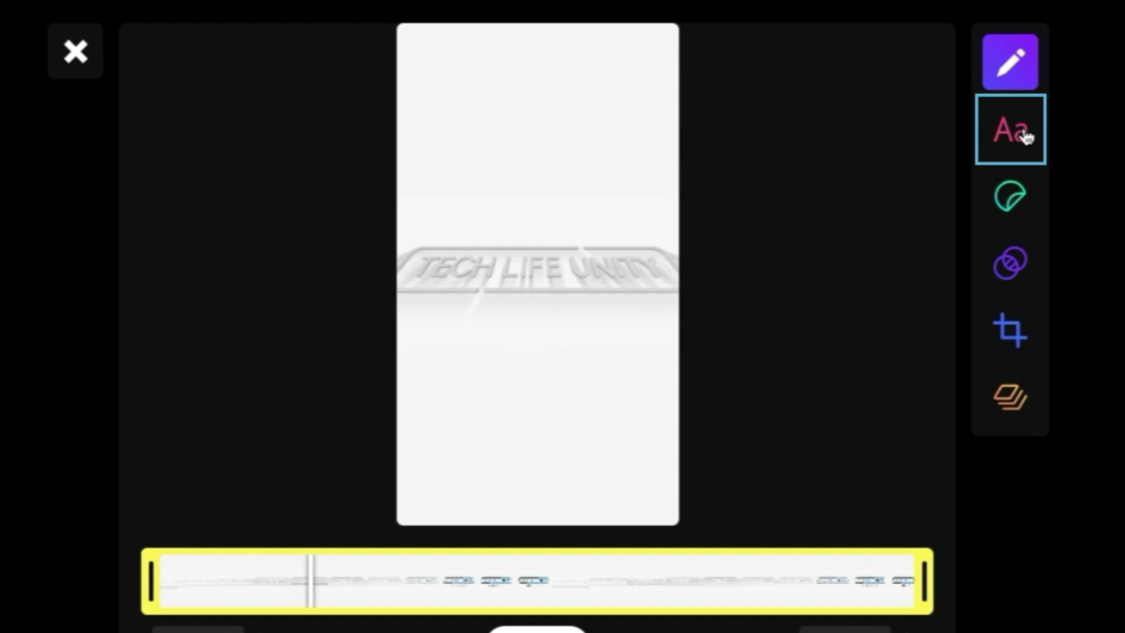
# Step: Add the caption 'example text' in the GIPHY font with black fill
pyautogui.click(1027, 136)
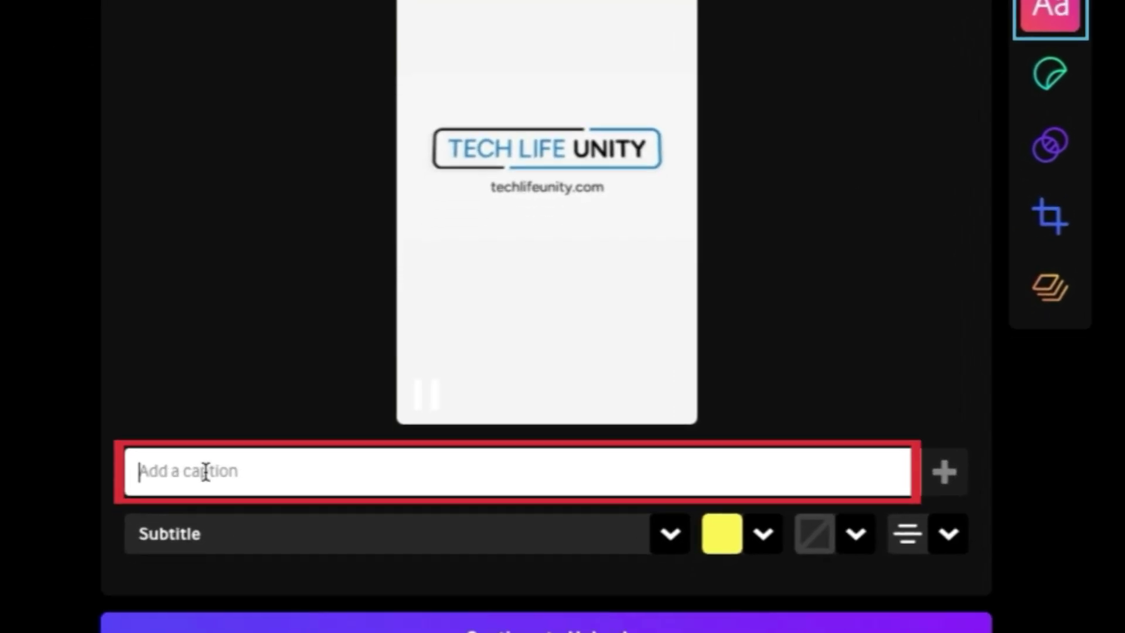
pyautogui.write('example text')
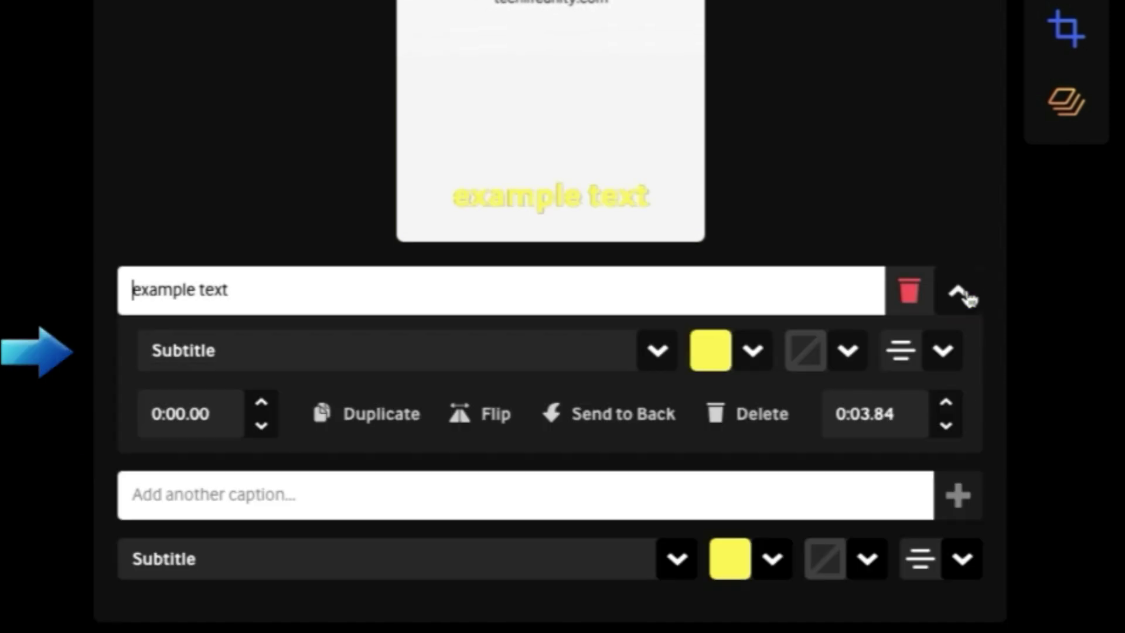
pyautogui.click(399, 349)
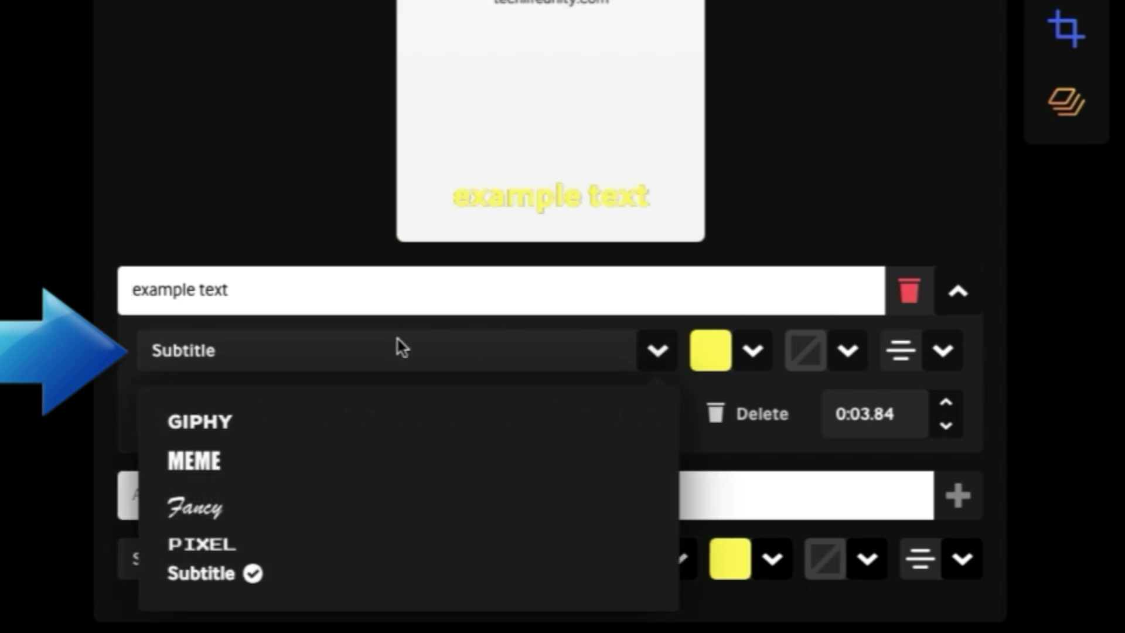
pyautogui.click(753, 349)
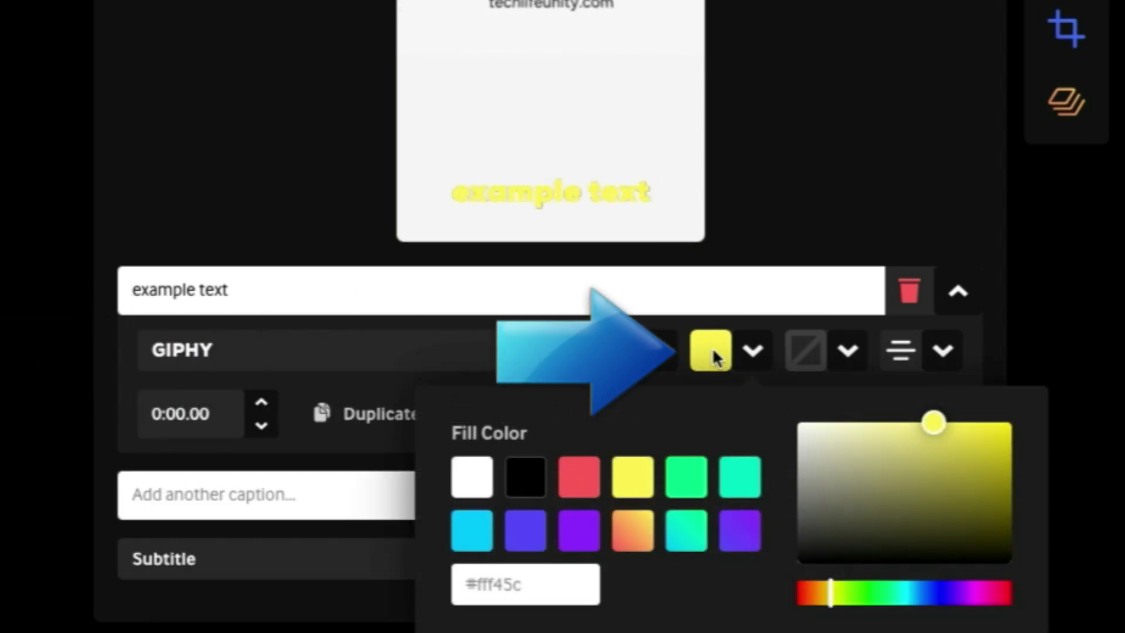
pyautogui.click(525, 476)
# Step: Give the caption a thin blue outline and center alignment
pyautogui.click(830, 351)
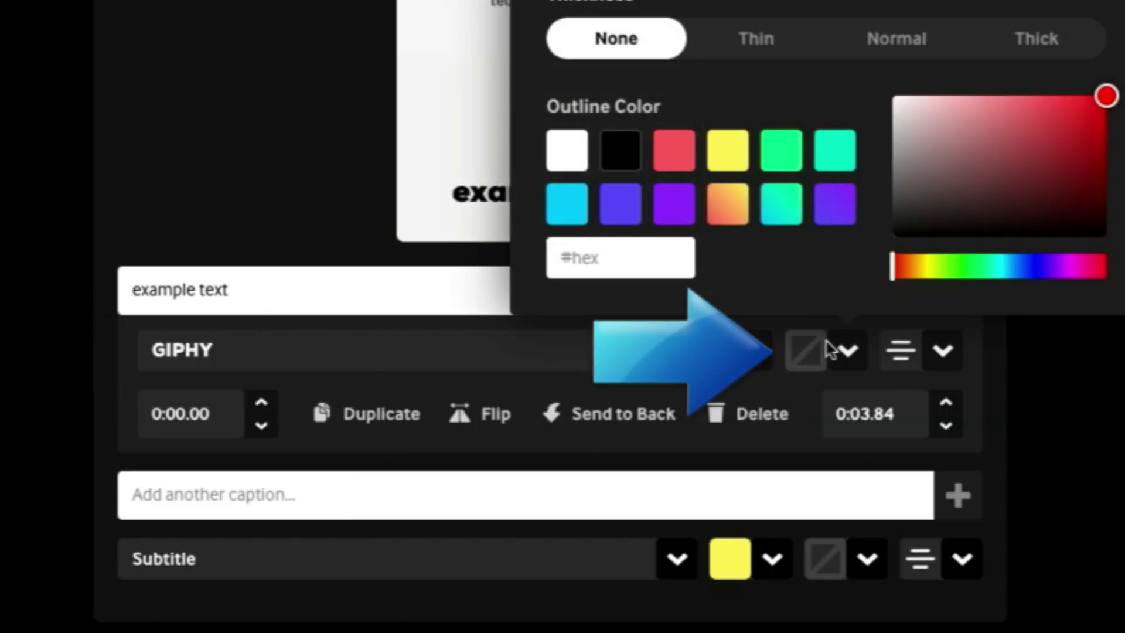
pyautogui.click(774, 50)
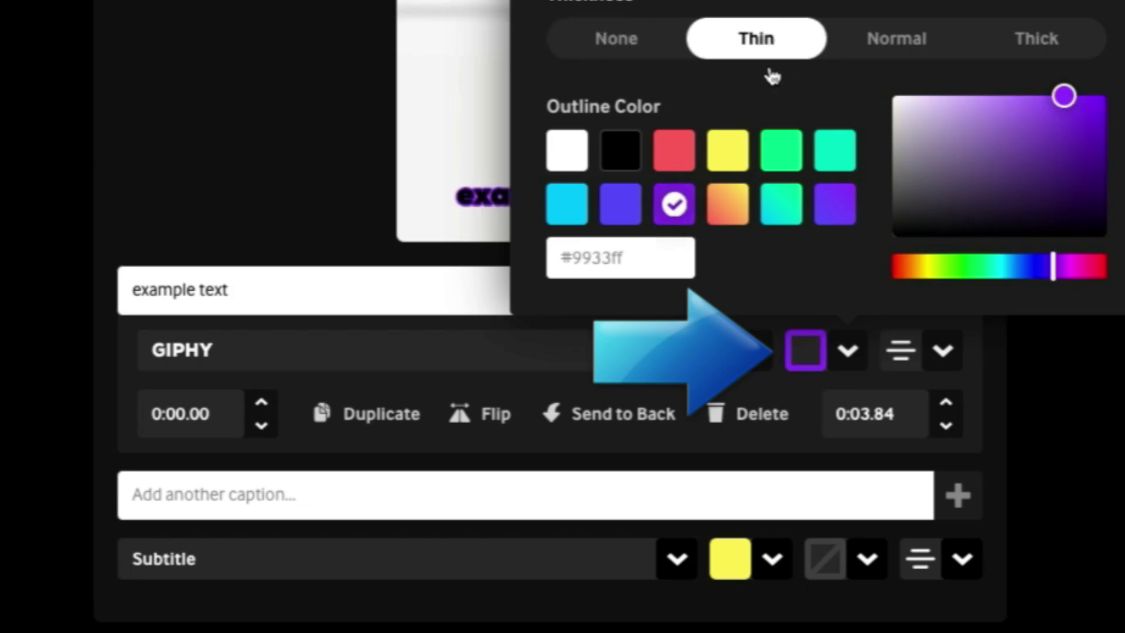
pyautogui.click(621, 222)
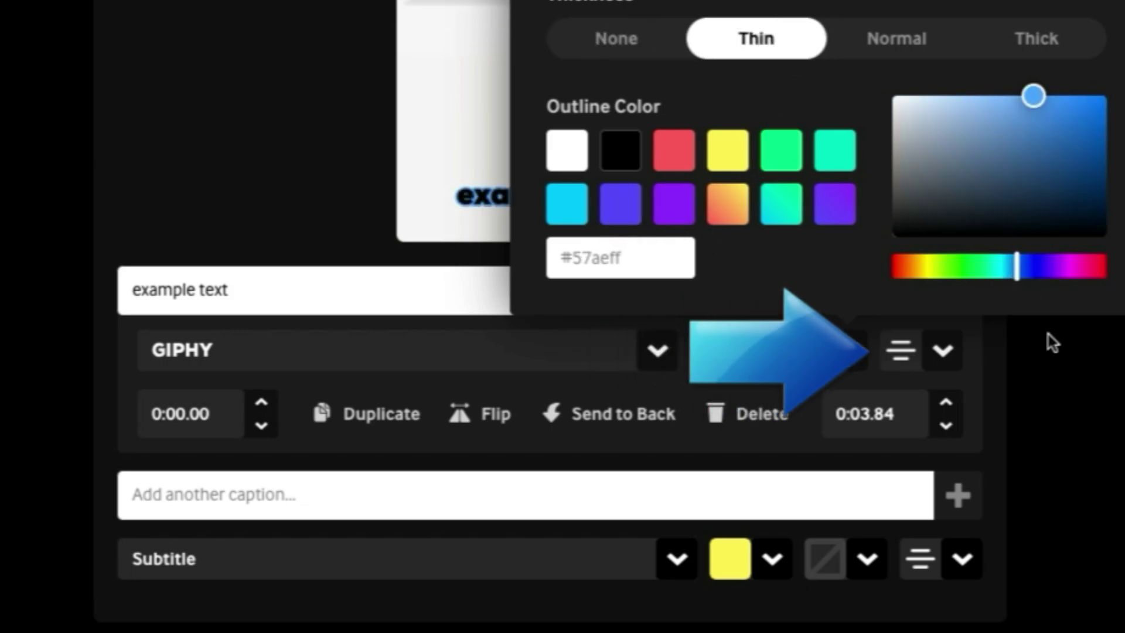
pyautogui.click(1071, 366)
pyautogui.click(902, 354)
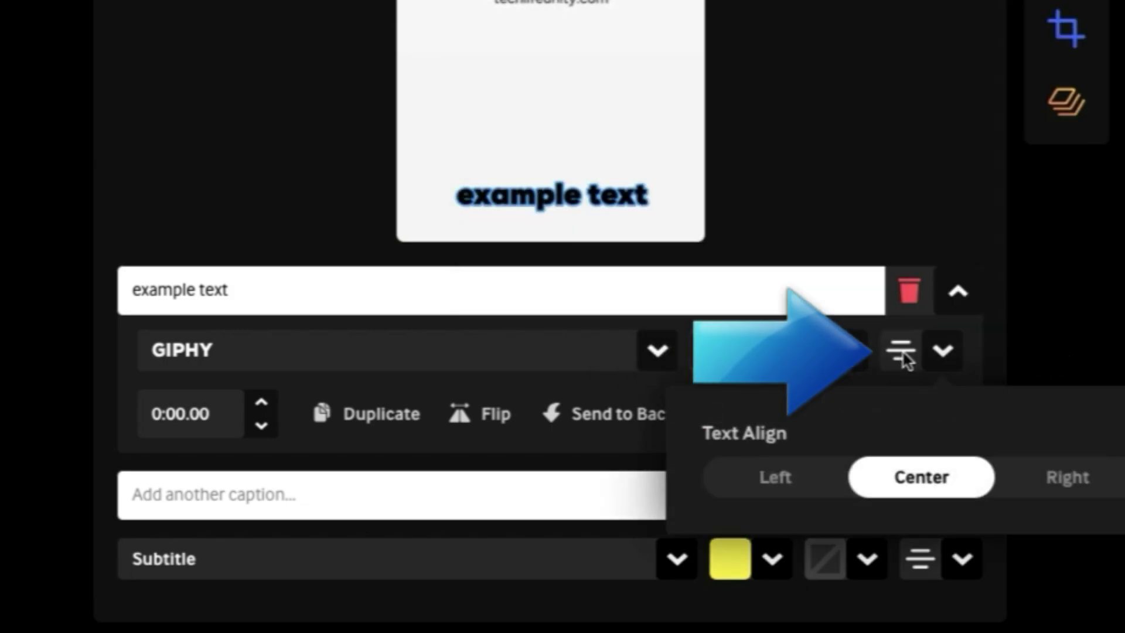
pyautogui.click(778, 495)
pyautogui.click(1064, 477)
pyautogui.click(924, 478)
pyautogui.scroll(1, 551, 317)
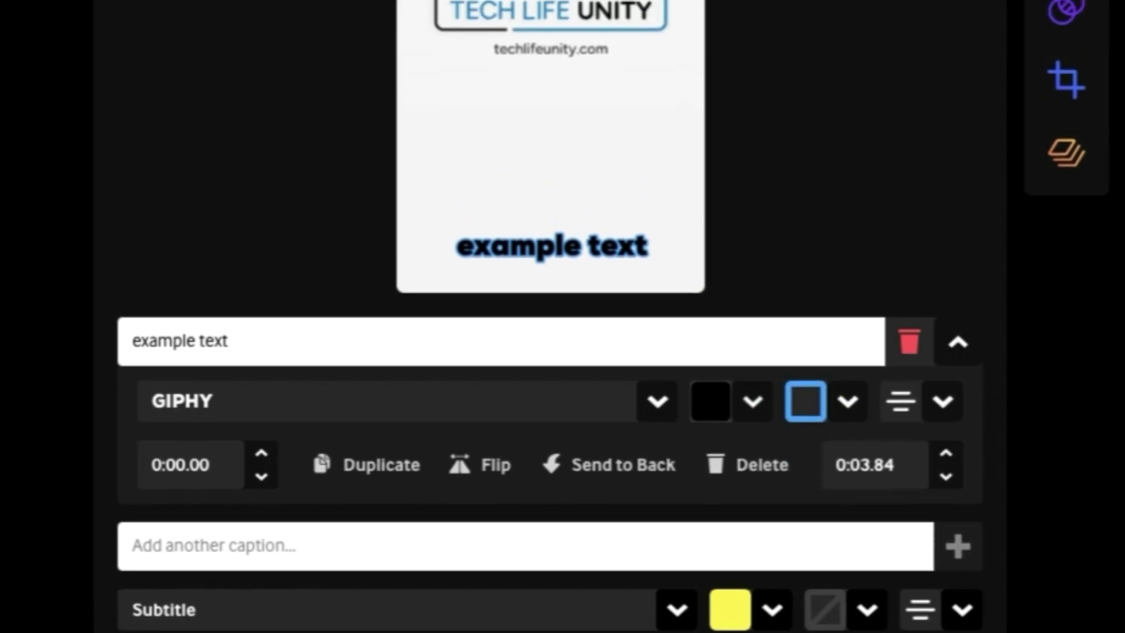
# Step: Move the 'example text' caption above the logo, shrink it slightly and tilt it upward
pyautogui.scroll(5, 685, 434)
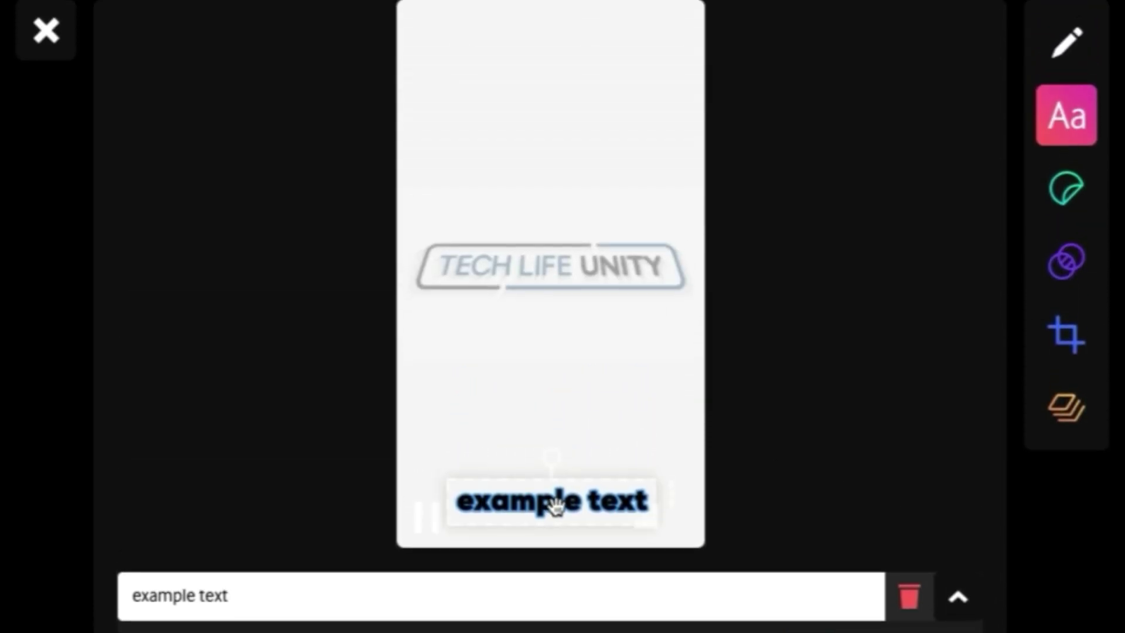
pyautogui.moveTo(578, 554); pyautogui.dragTo(587, 185)
pyautogui.moveTo(659, 201); pyautogui.dragTo(631, 209)
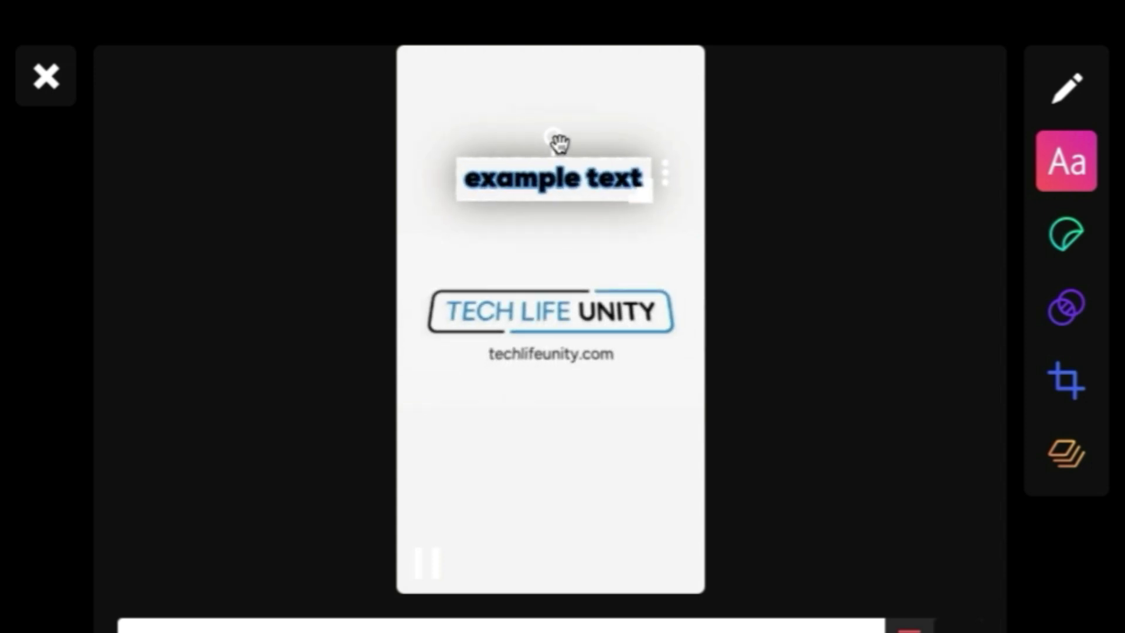
pyautogui.moveTo(557, 144); pyautogui.dragTo(536, 105)
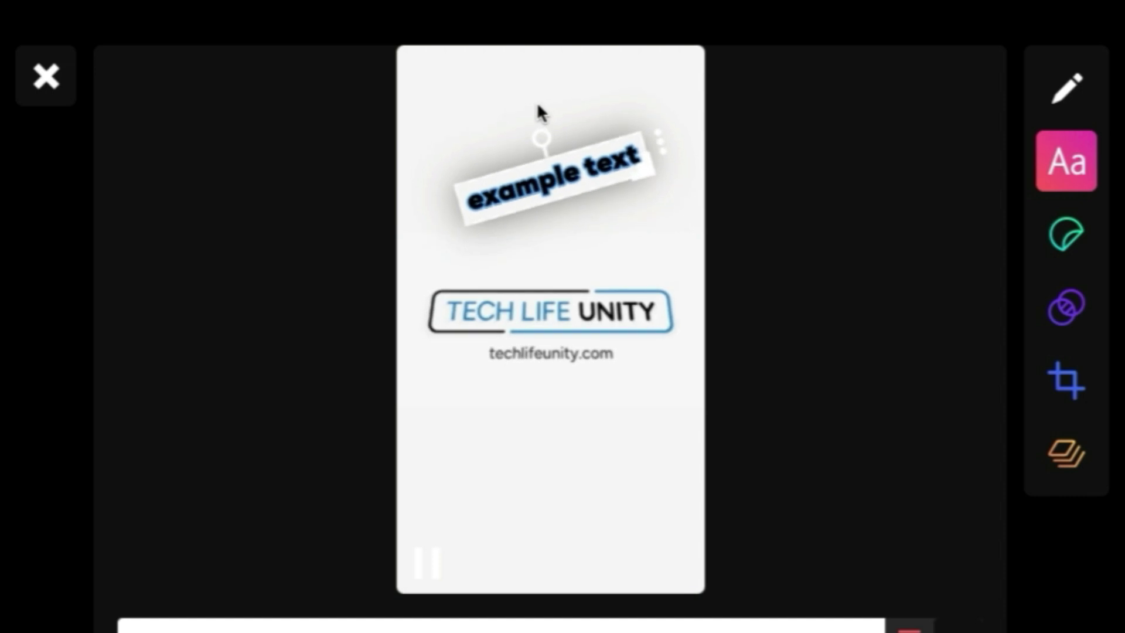
pyautogui.click(767, 205)
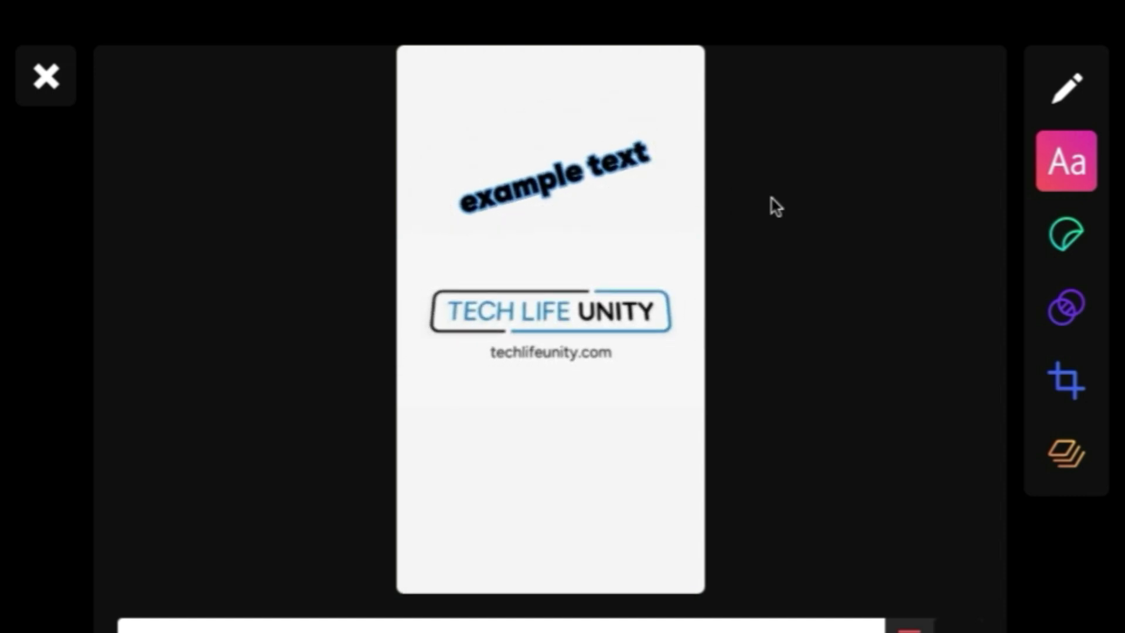
# Step: Add a computer monitor sticker found by searching 'computer'
pyautogui.click(1087, 251)
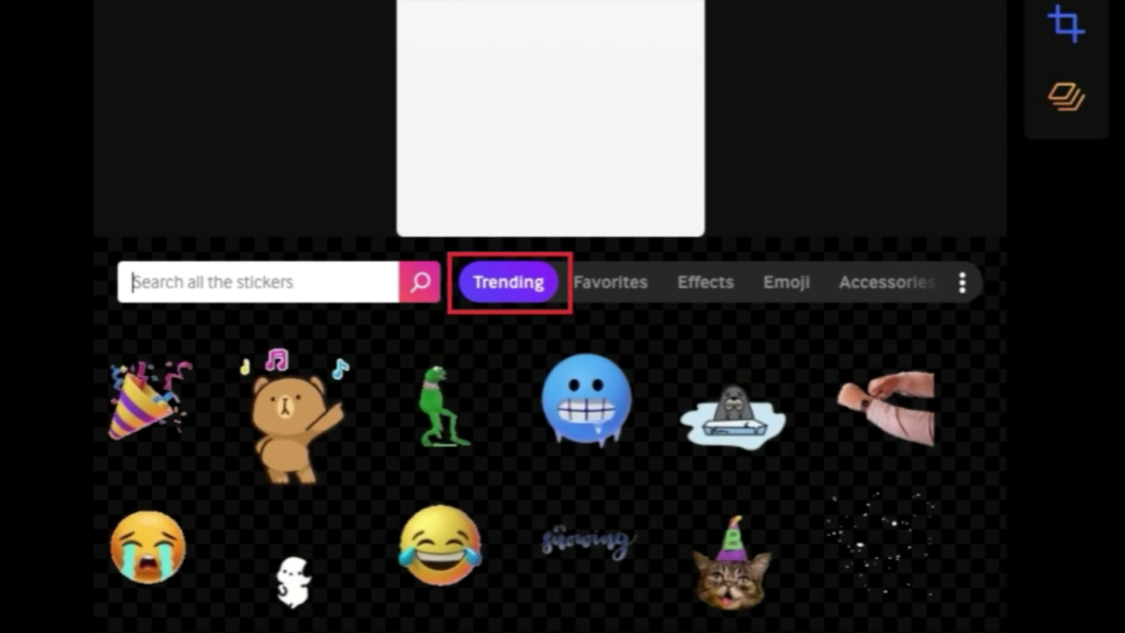
pyautogui.click(269, 282)
pyautogui.write('computer')
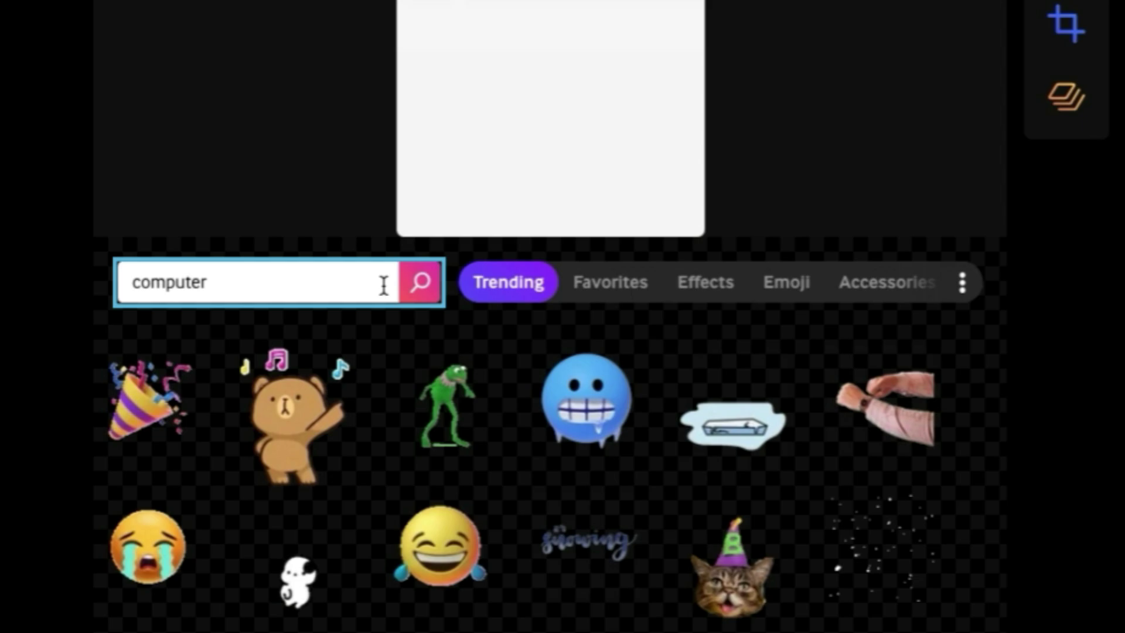
pyautogui.click(421, 284)
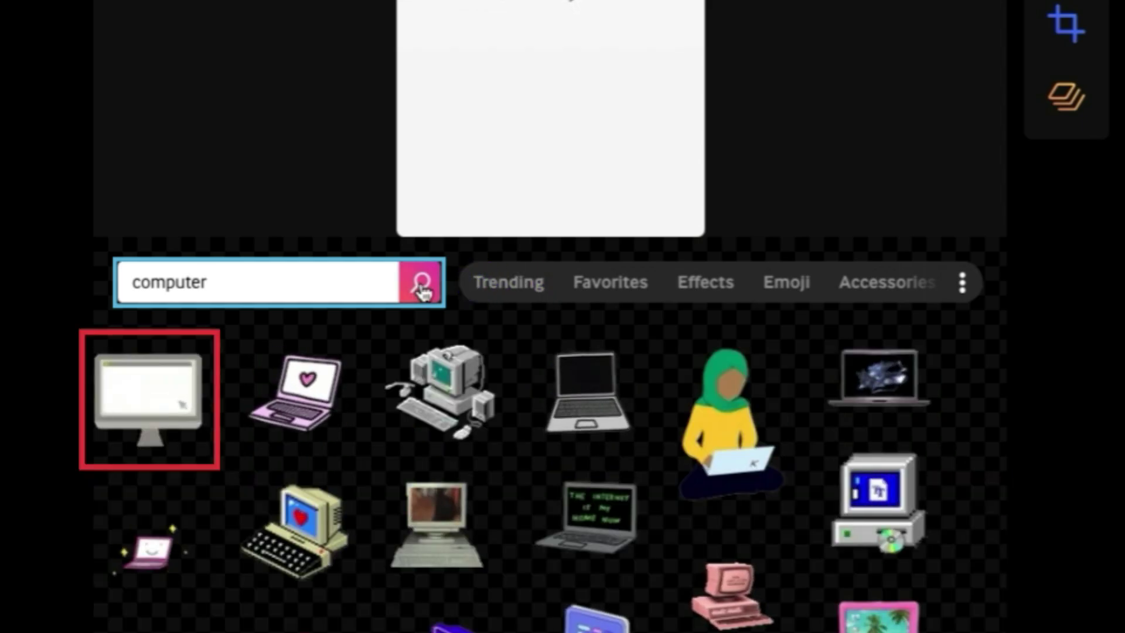
pyautogui.click(151, 394)
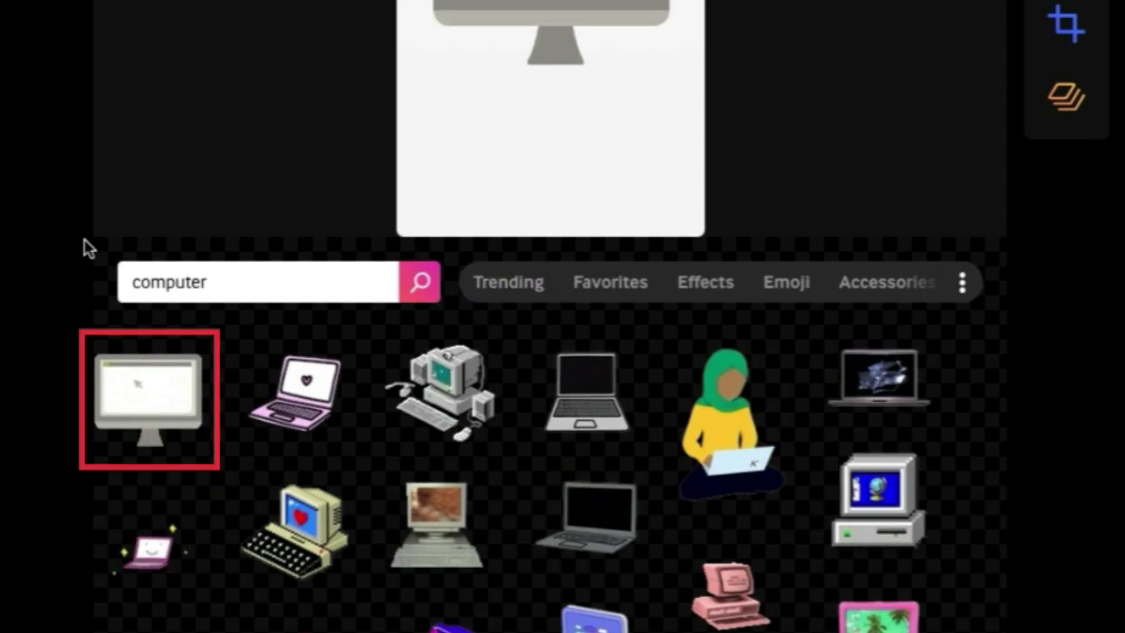
# Step: Shrink the sticker toward the centre and tilt it counter-clockwise
pyautogui.scroll(3, 546, 36)
pyautogui.scroll(5, 546, 35)
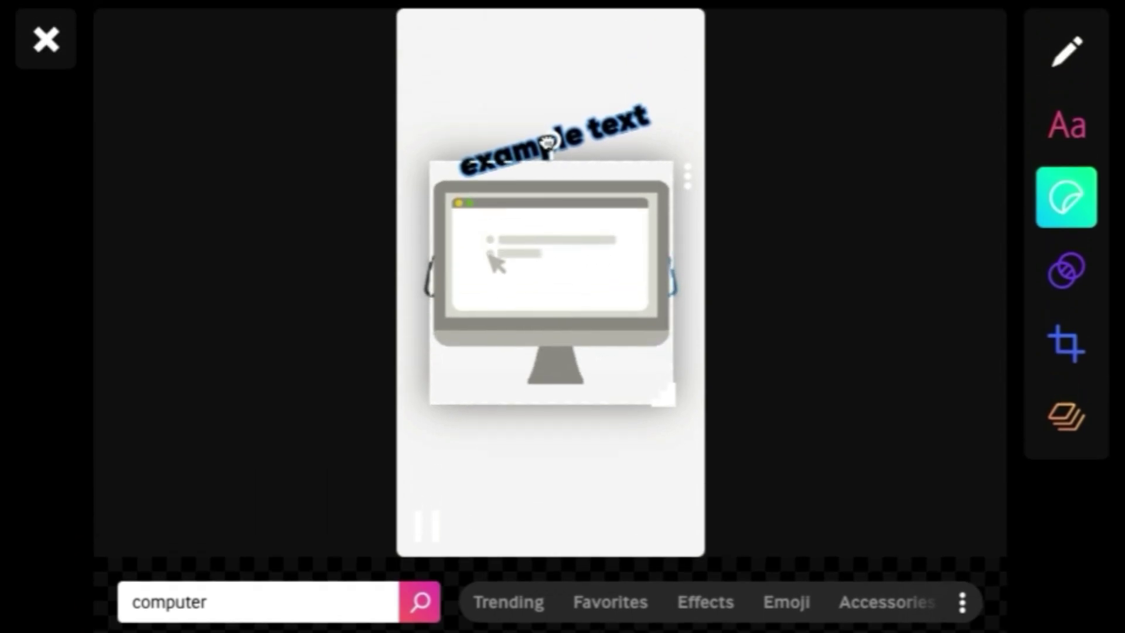
pyautogui.moveTo(659, 286); pyautogui.dragTo(629, 269)
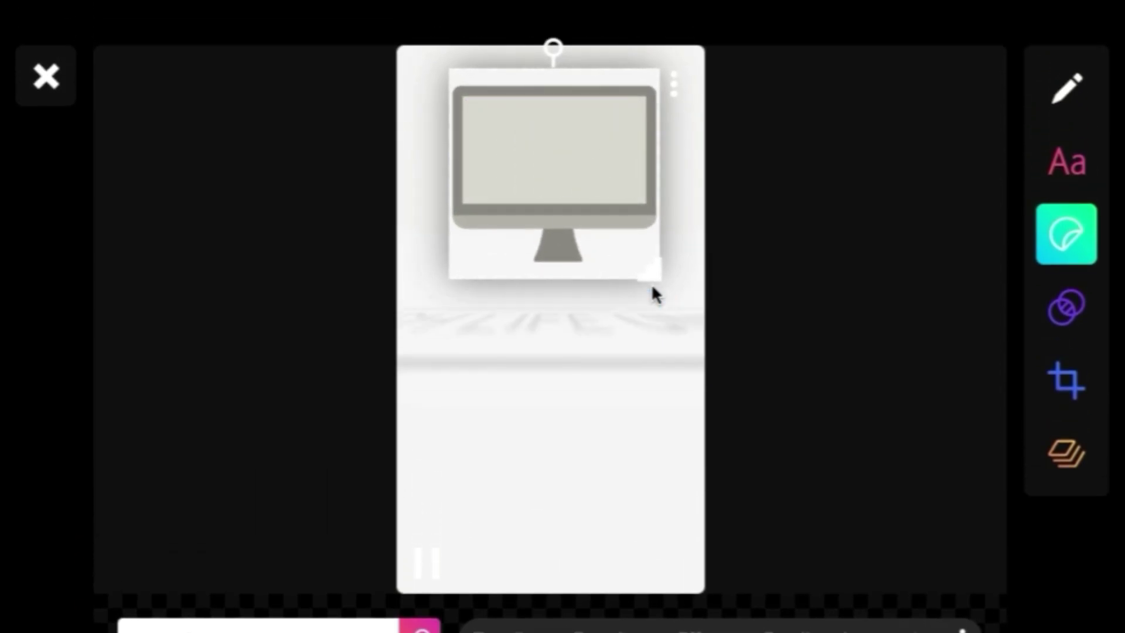
pyautogui.moveTo(553, 48); pyautogui.dragTo(513, 84)
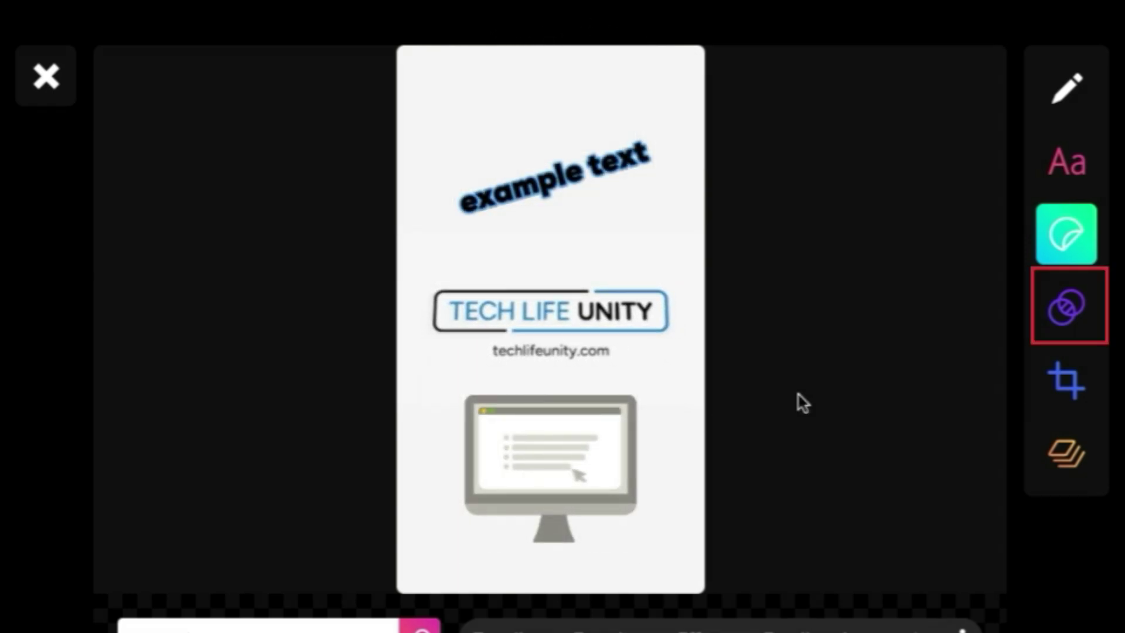
# Step: Try the Black & White, Rainbow, Rumble, VHS and Groovy filters in turn
pyautogui.click(1065, 309)
pyautogui.scroll(-4, 528, 410)
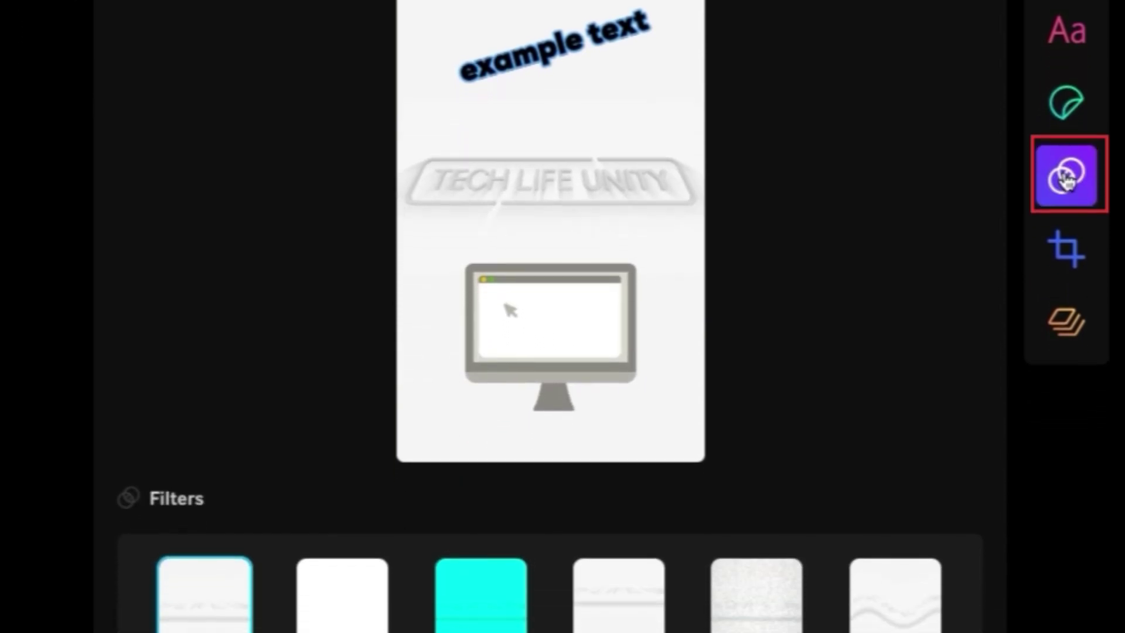
pyautogui.click(334, 499)
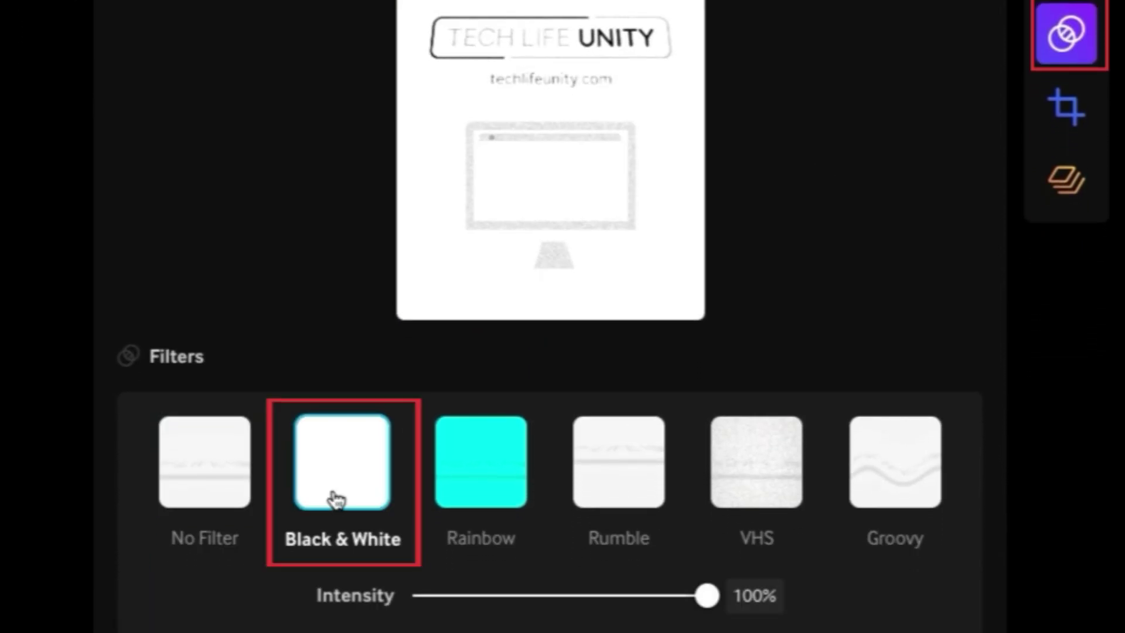
pyautogui.click(526, 461)
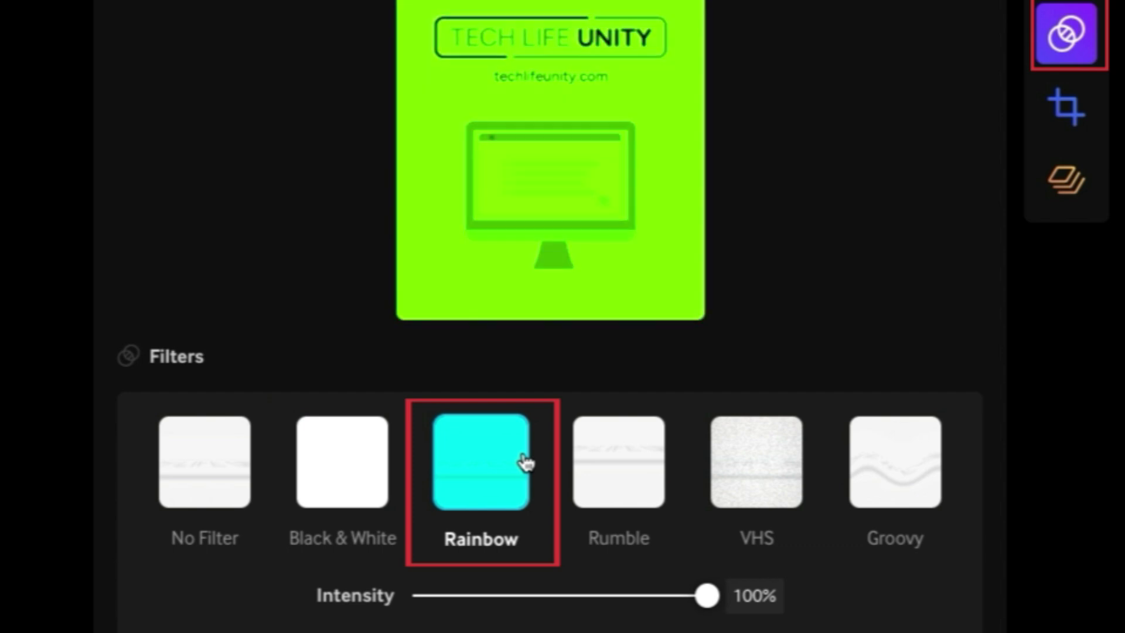
pyautogui.click(637, 460)
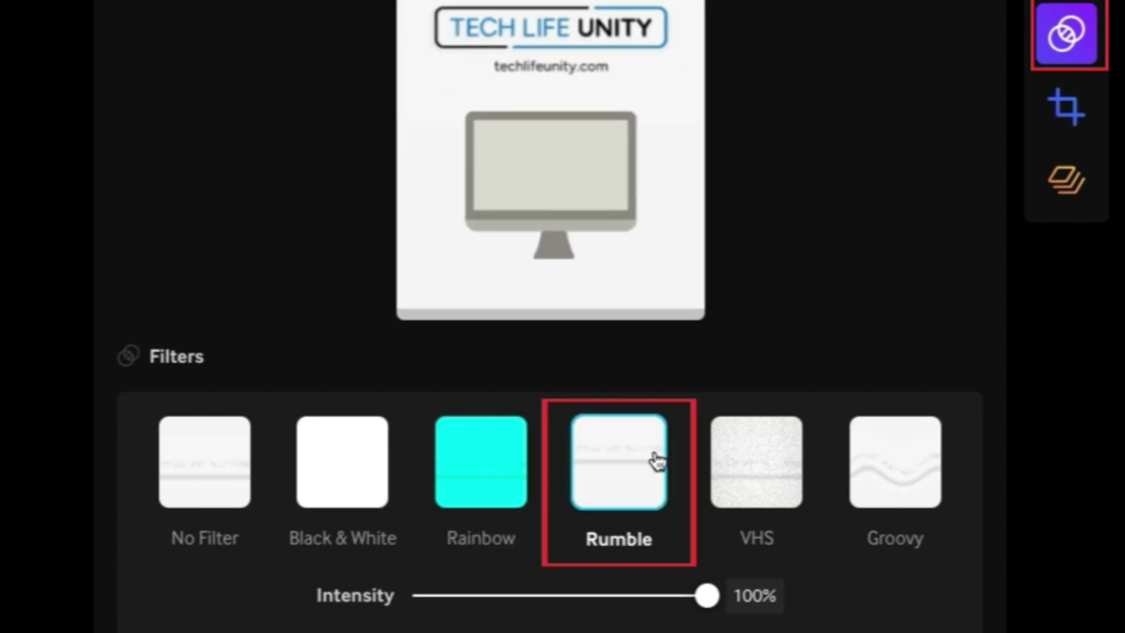
pyautogui.click(764, 467)
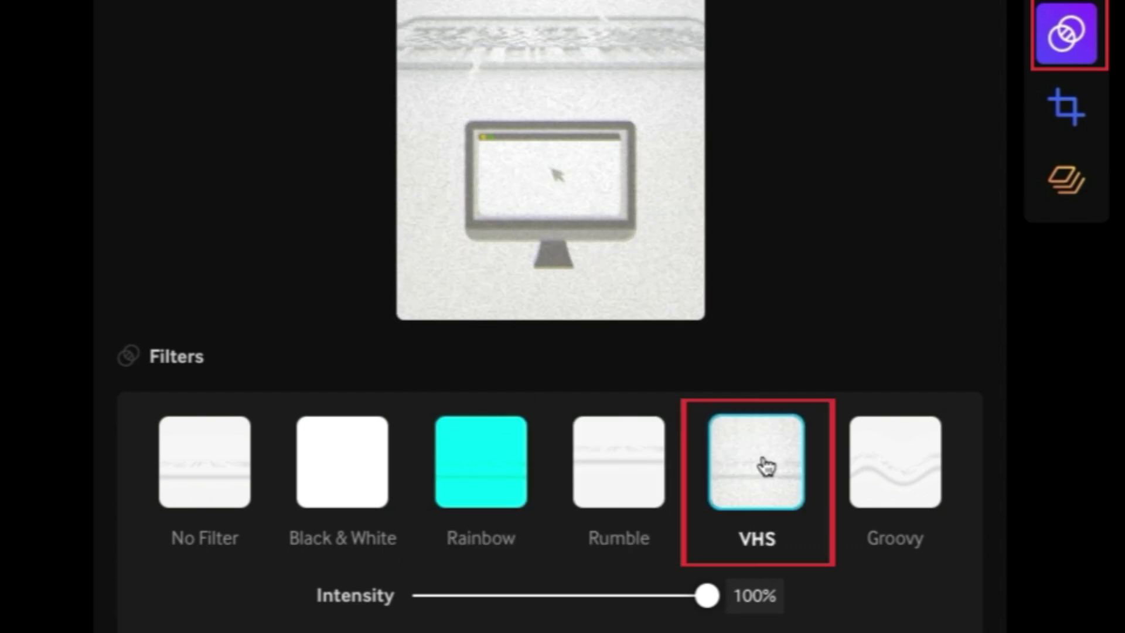
pyautogui.click(924, 483)
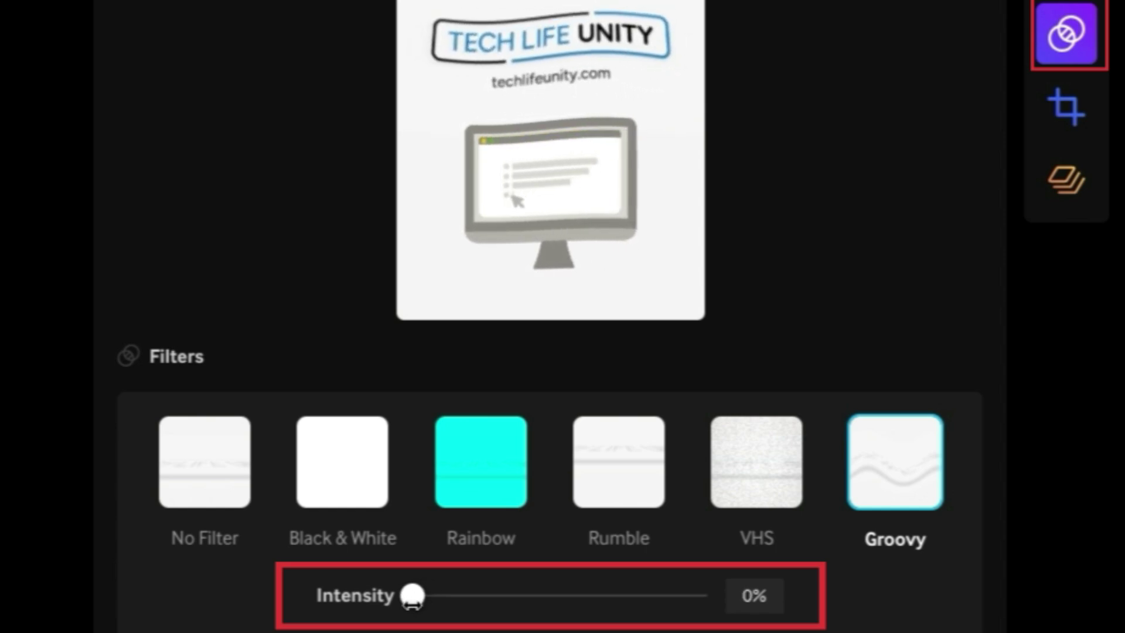
# Step: Clear the filter, then try Landscape, Square, Portrait and Custom crop aspect ratios
pyautogui.click(214, 495)
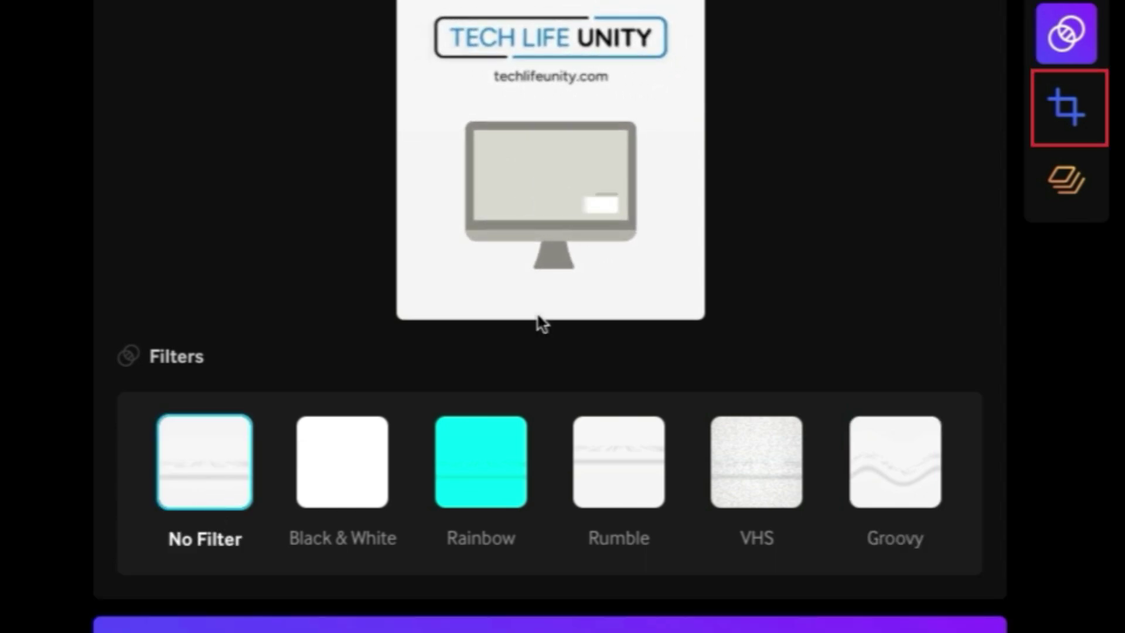
pyautogui.click(1057, 118)
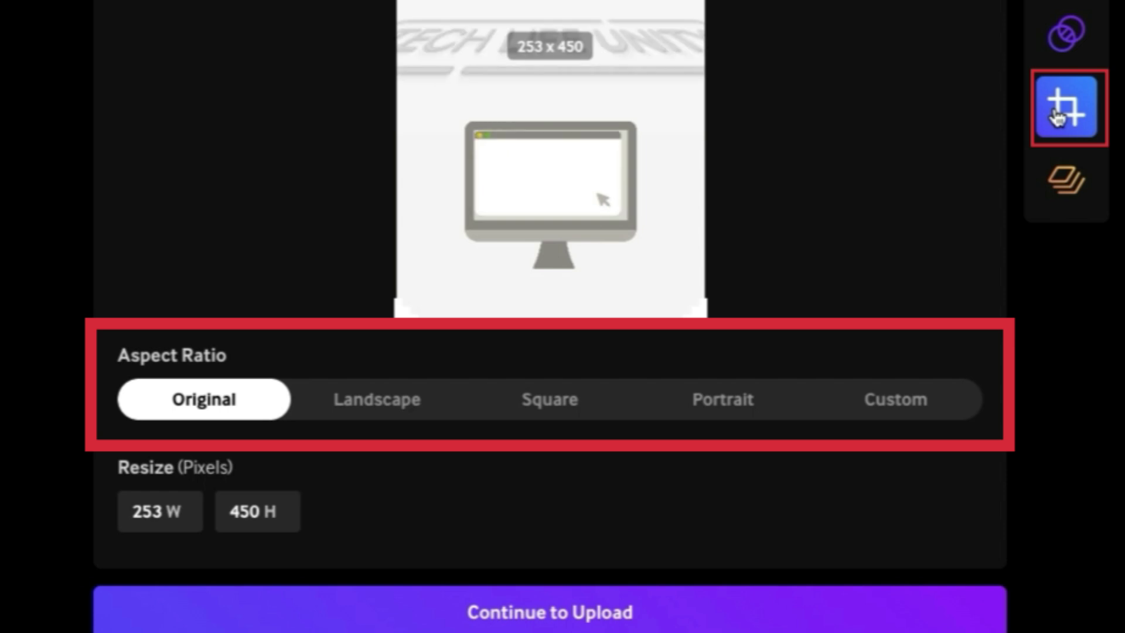
pyautogui.click(353, 407)
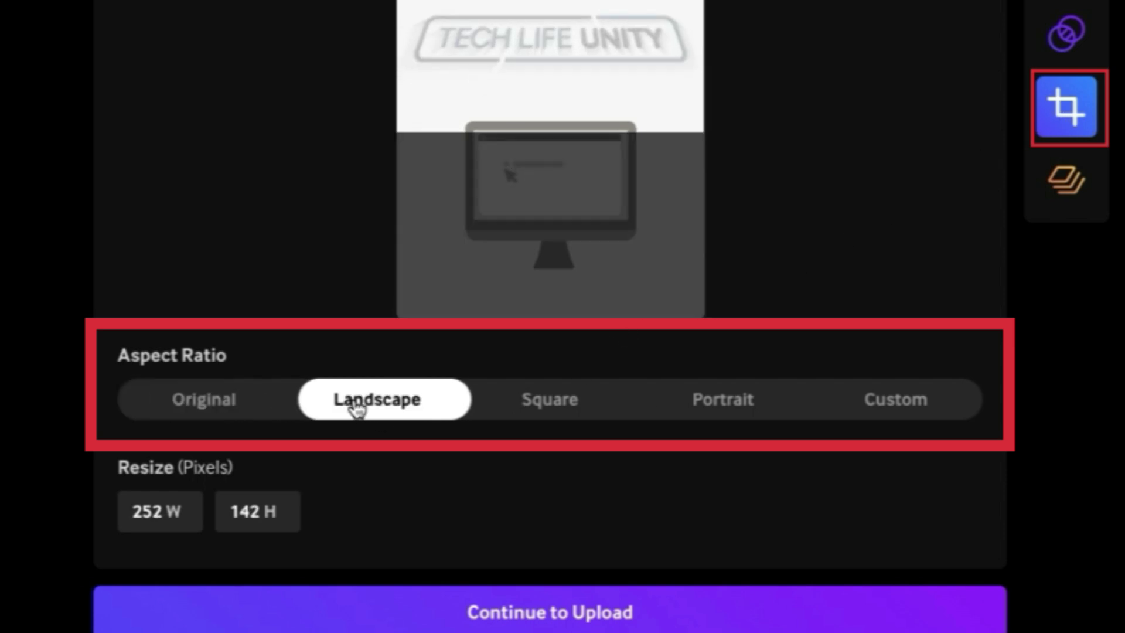
pyautogui.click(573, 408)
pyautogui.click(707, 409)
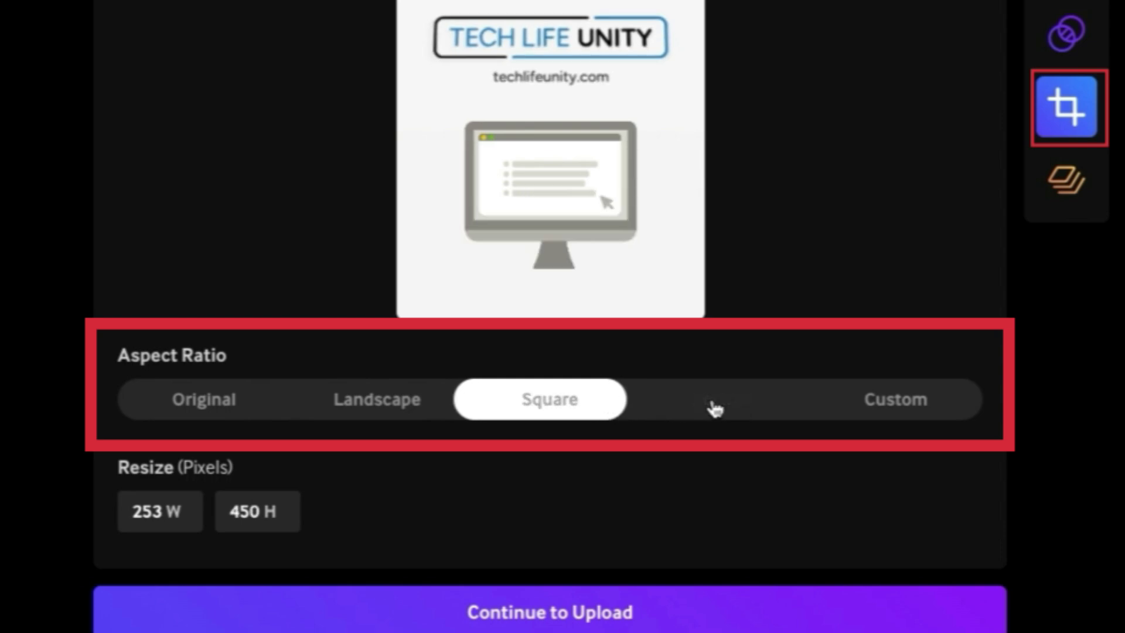
pyautogui.click(928, 407)
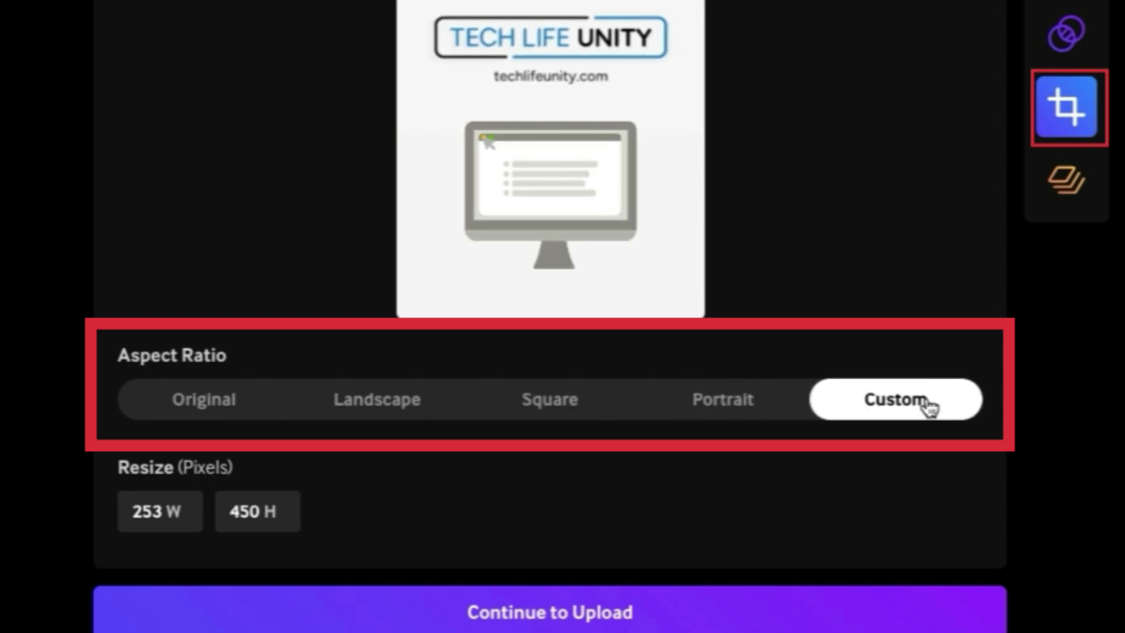
pyautogui.moveTo(703, 316)
pyautogui.mouseDown()
pyautogui.moveTo(736, 151)
pyautogui.moveTo(738, 161)
pyautogui.mouseUp()
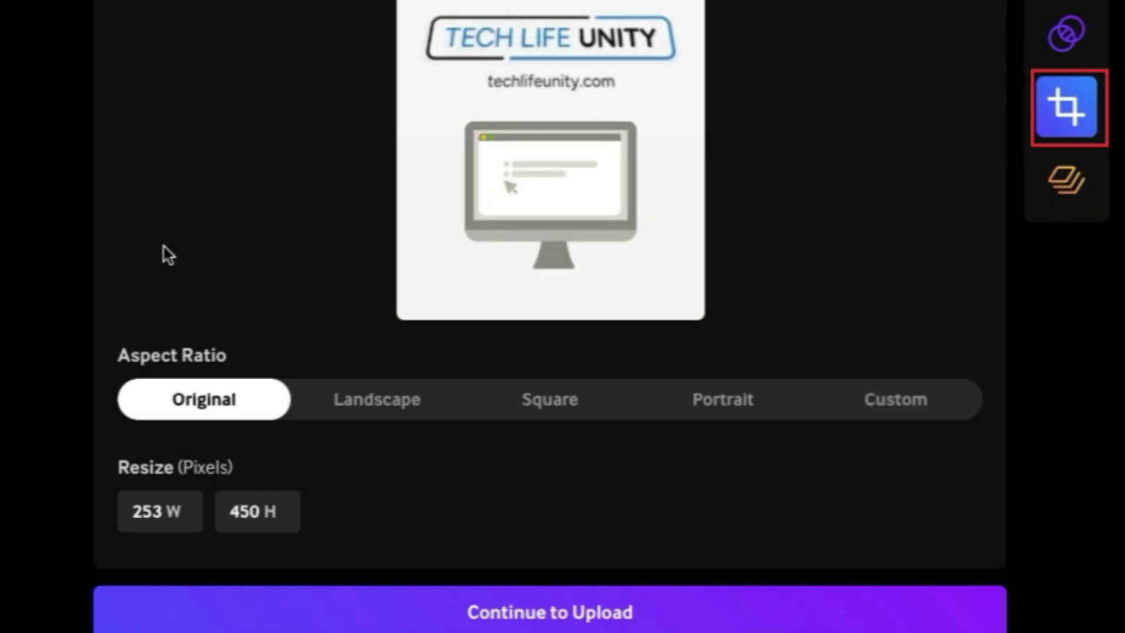
# Step: In Layers, move example text above the sticker, trim it to 3.23 s, and delay the sticker
pyautogui.click(1066, 187)
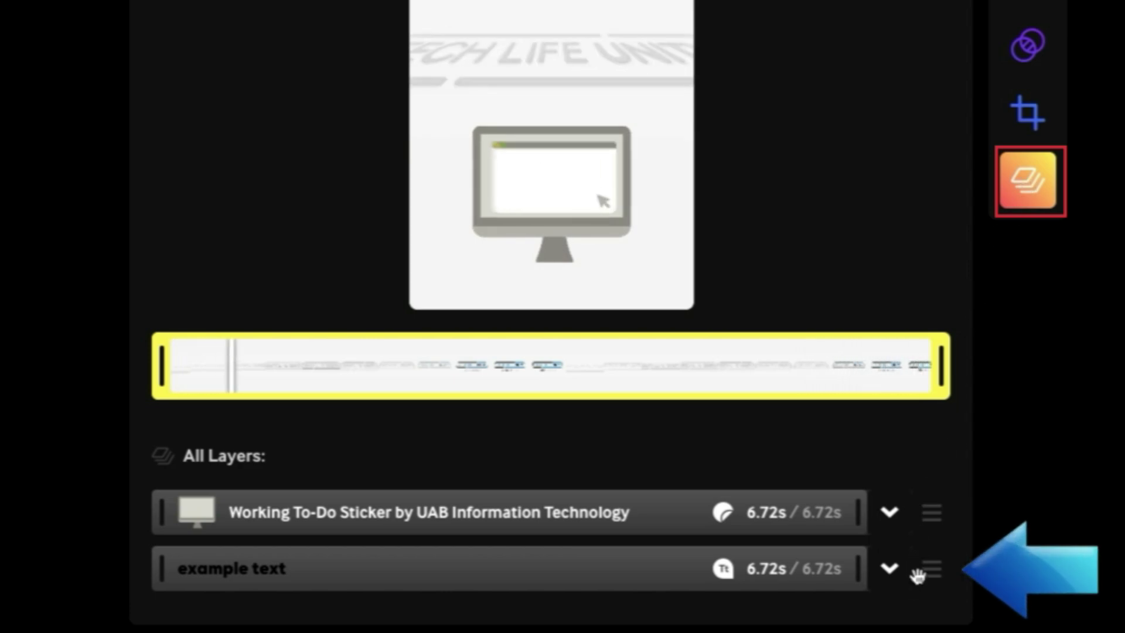
pyautogui.moveTo(930, 568); pyautogui.dragTo(929, 501)
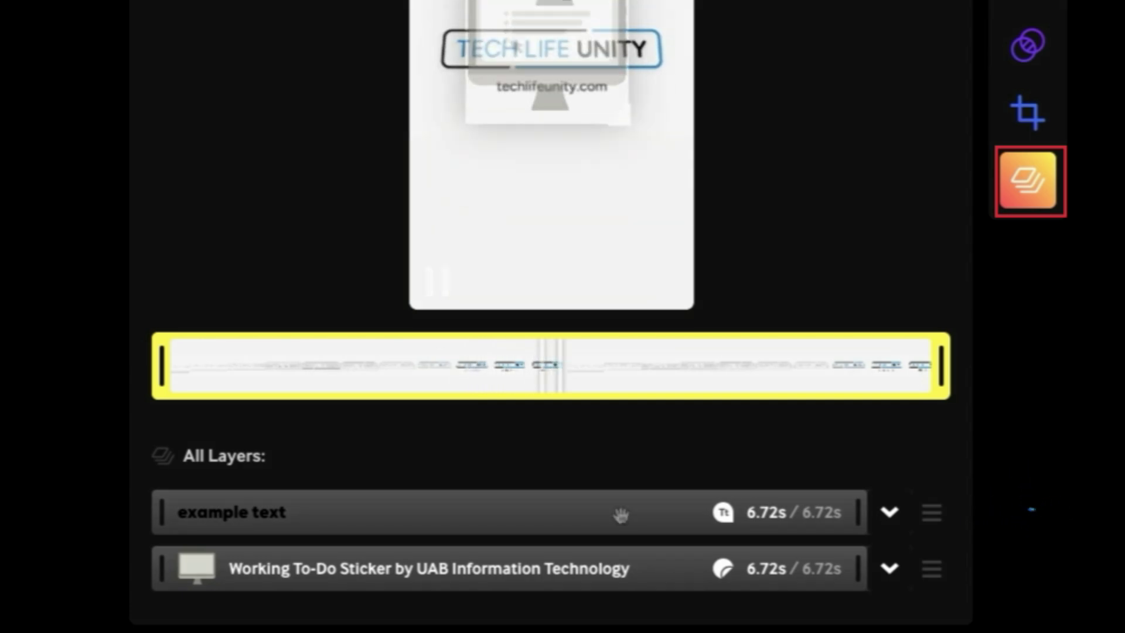
pyautogui.moveTo(857, 513); pyautogui.dragTo(505, 518)
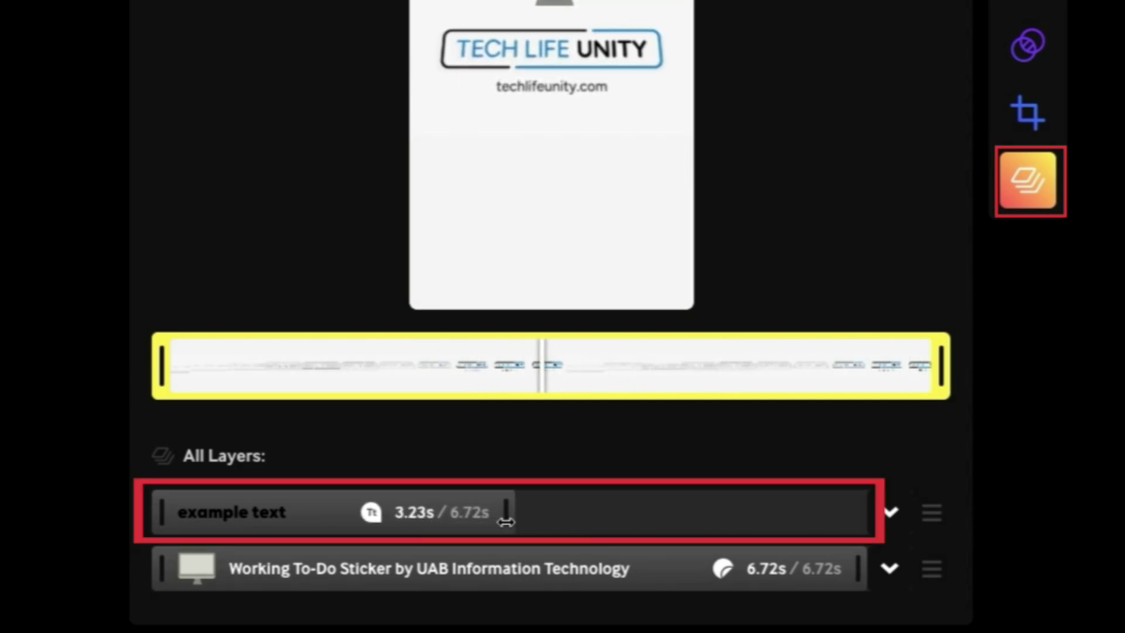
pyautogui.moveTo(155, 576); pyautogui.dragTo(275, 574)
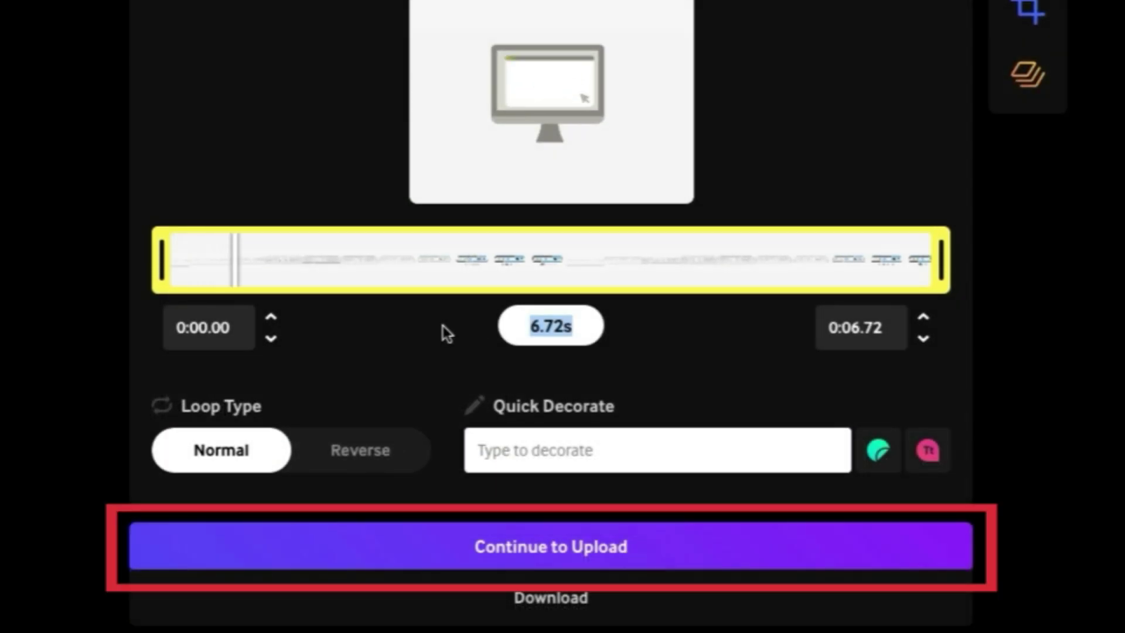
pyautogui.click(577, 327)
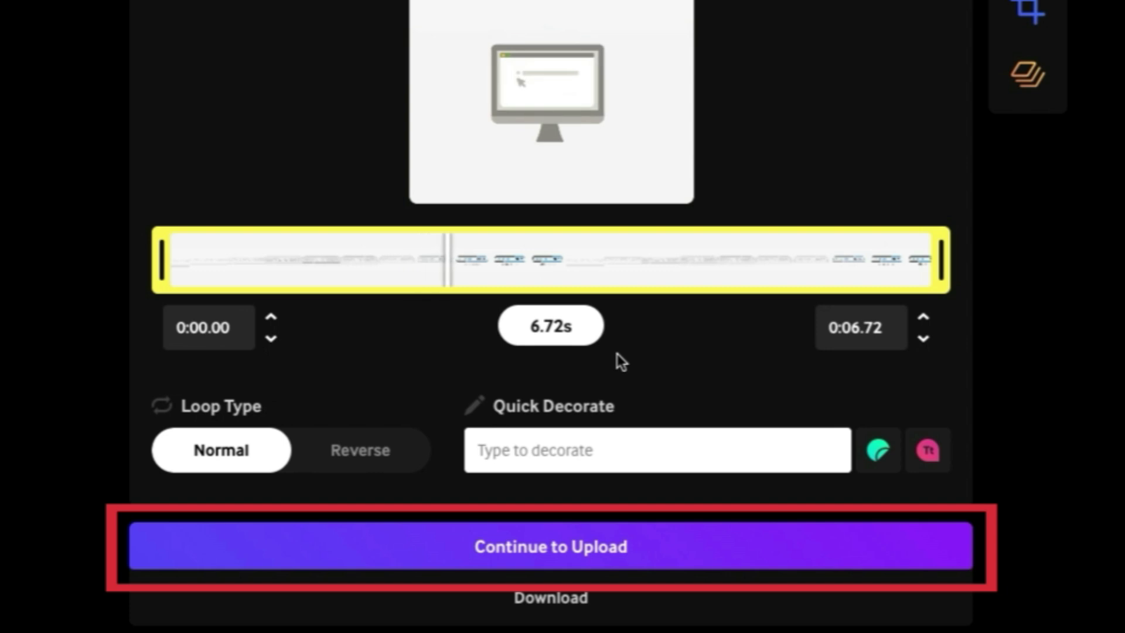
# Step: Continue to upload details and leave the GIF's visibility set to Public
pyautogui.click(650, 551)
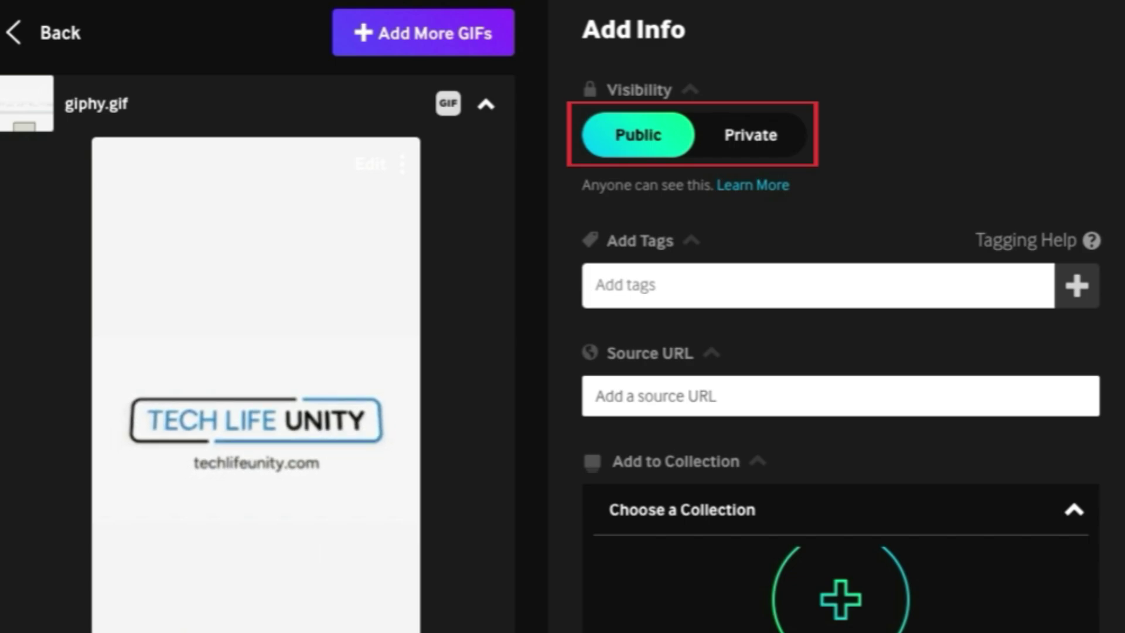
pyautogui.click(743, 139)
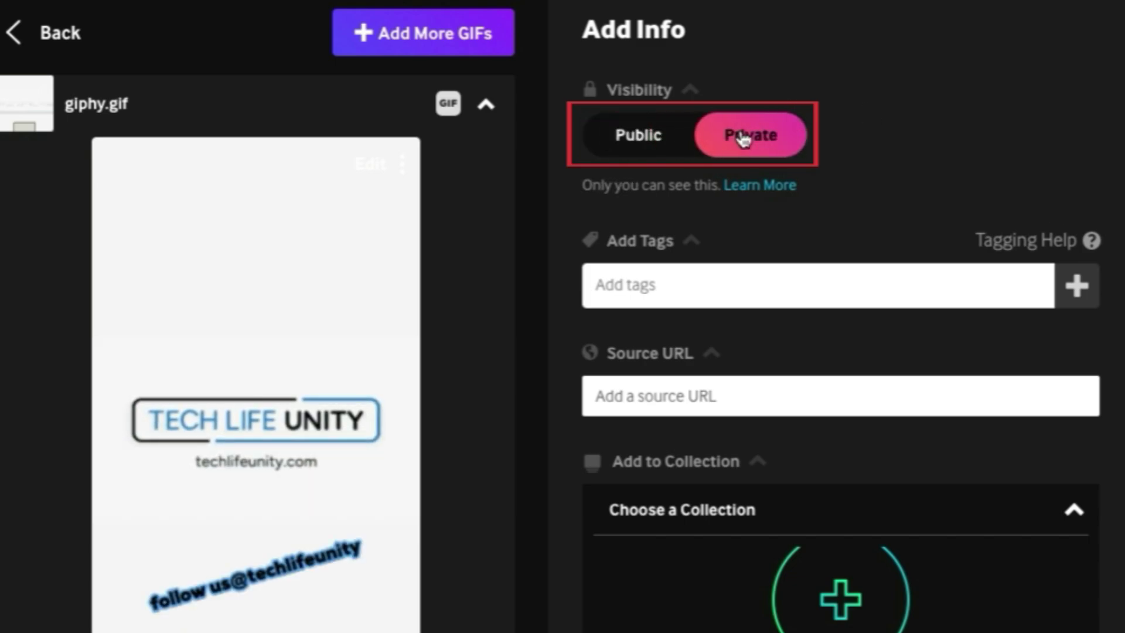
pyautogui.click(631, 143)
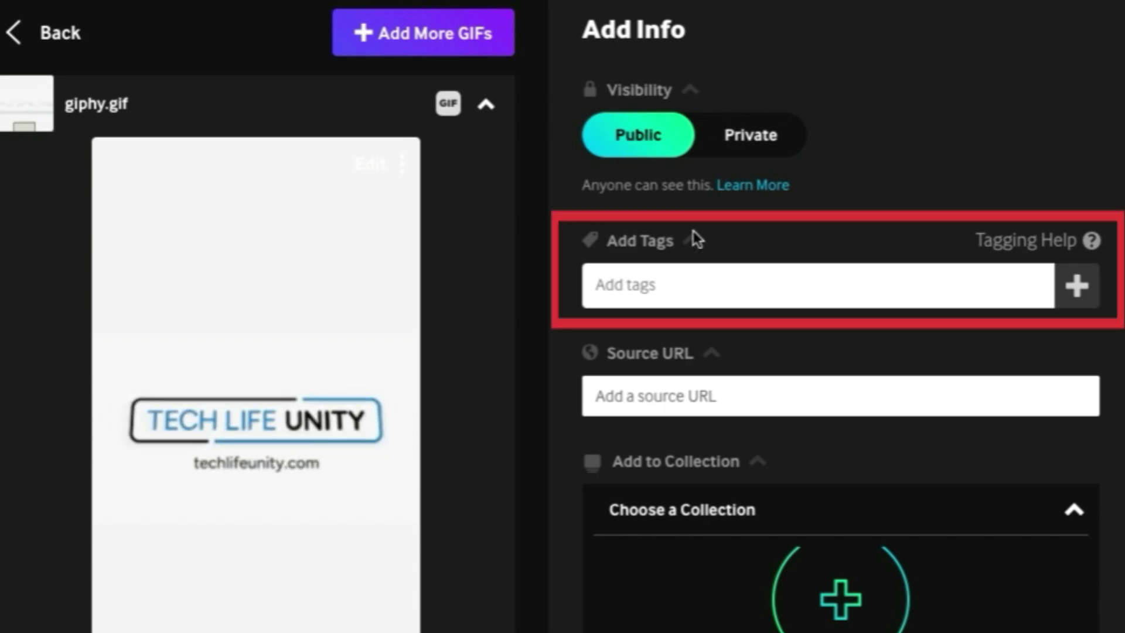
# Step: Tag the GIF 'tech life unity' and 'techlifeunity', then upload it to GIPHY
pyautogui.click(723, 283)
pyautogui.write('tech life unity')
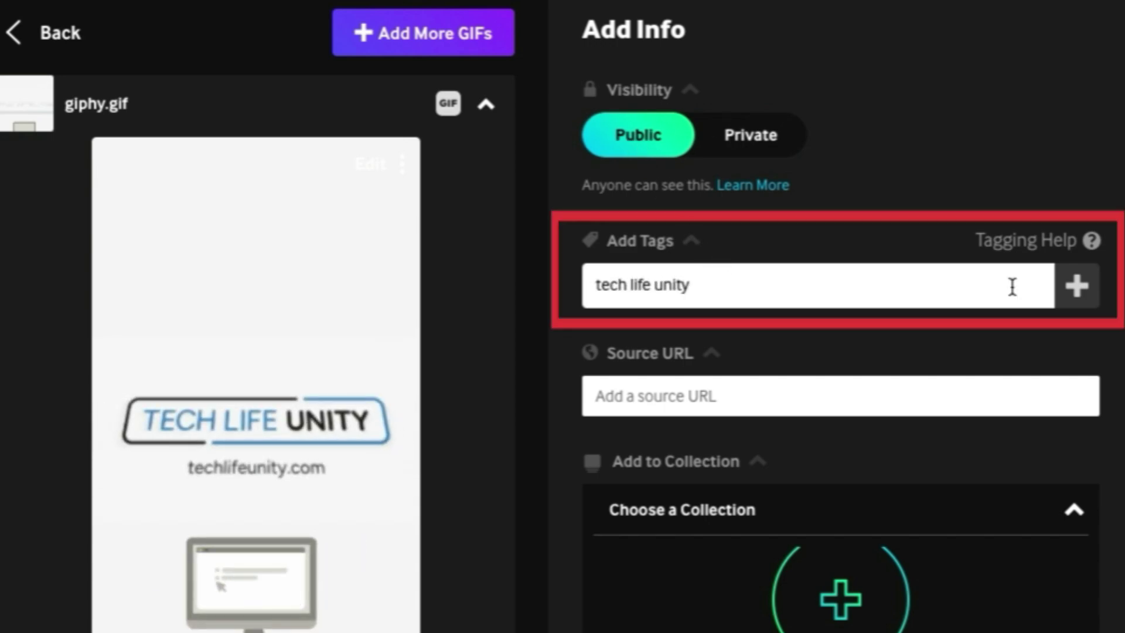
pyautogui.press('Return')
pyautogui.write('techlifeunity')
pyautogui.press('Return')
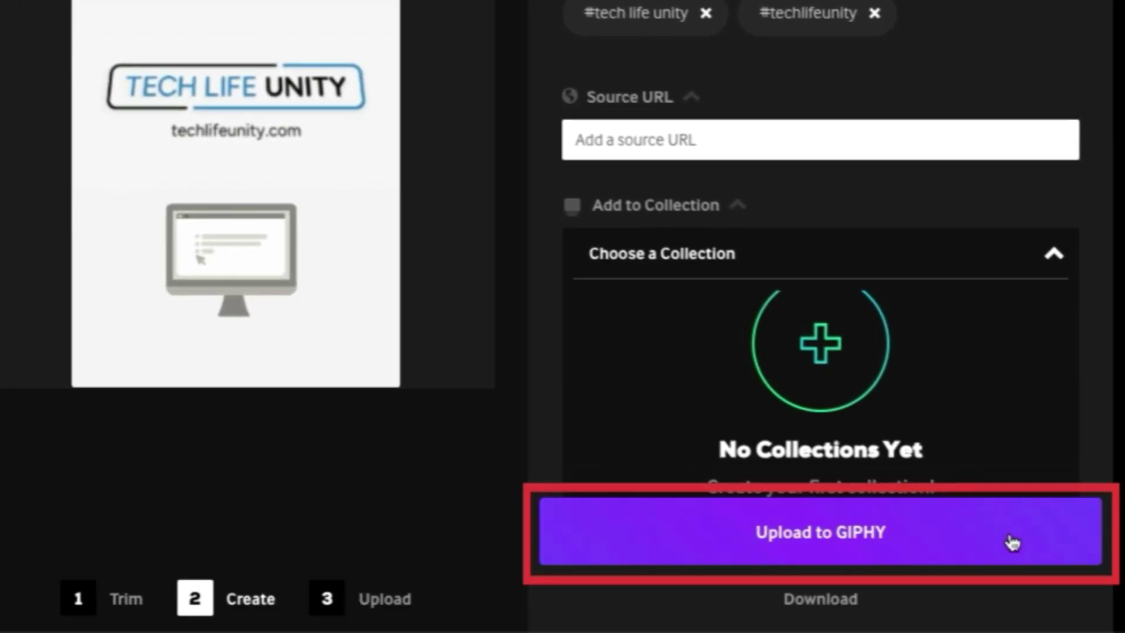
pyautogui.click(1011, 624)
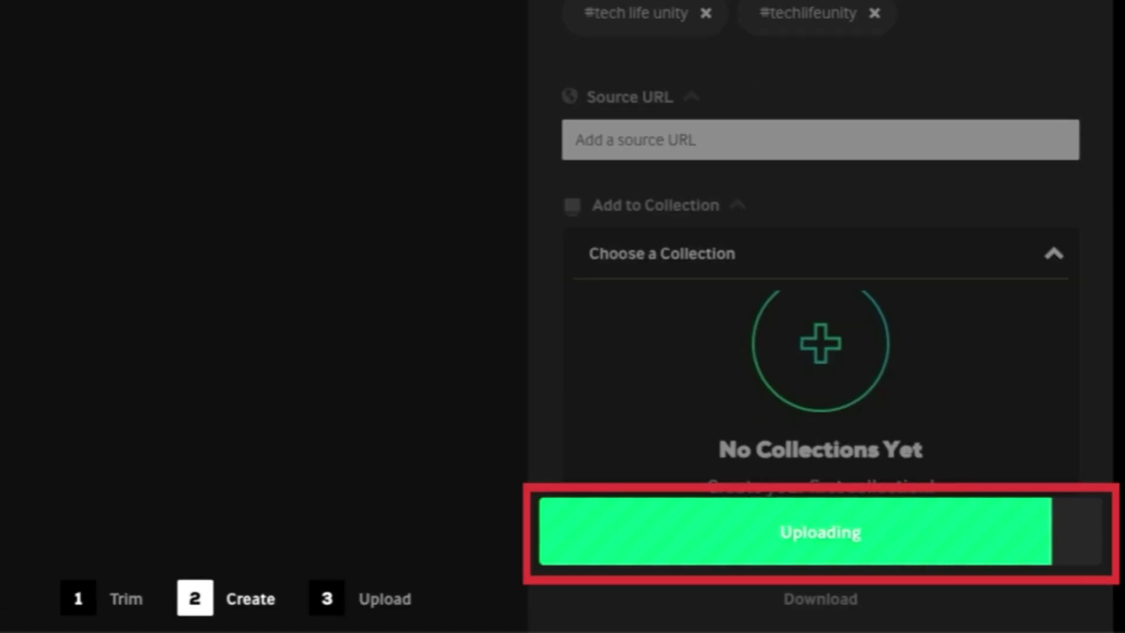